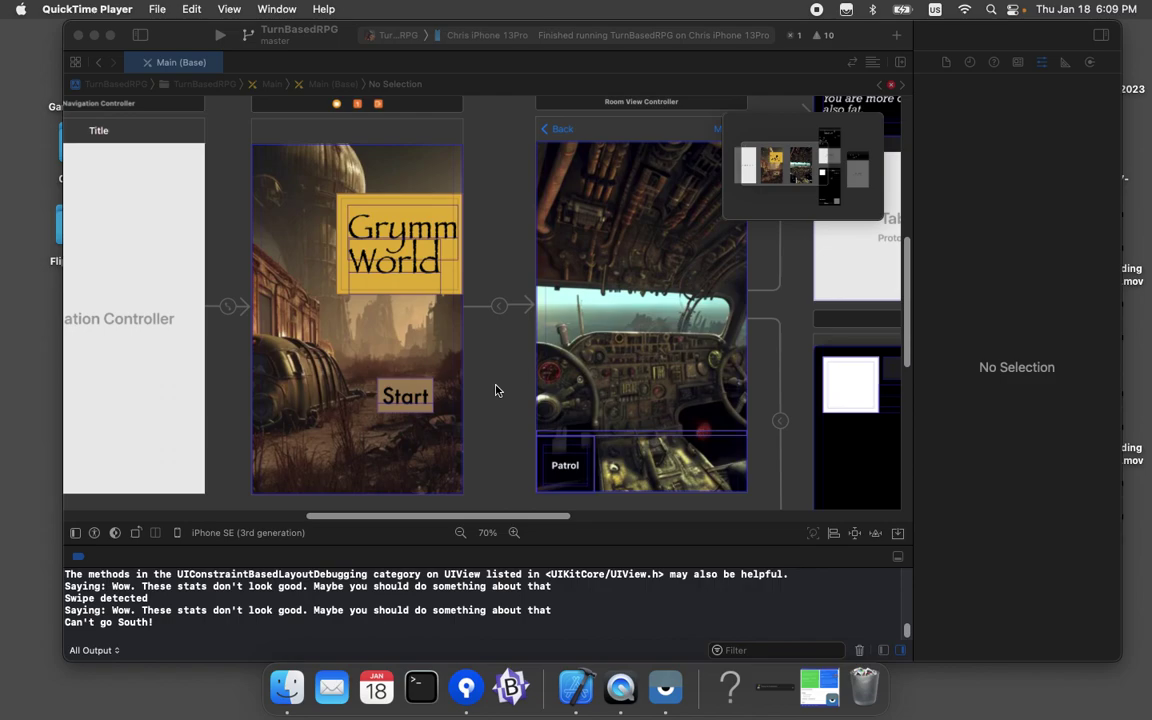
Hide the inspector and the debug console to enlarge the storyboard canvas around the empty area below the scenes
{"action": "scroll", "coordinate": [495, 390], "scroll_direction": "down", "scroll_amount": 10}
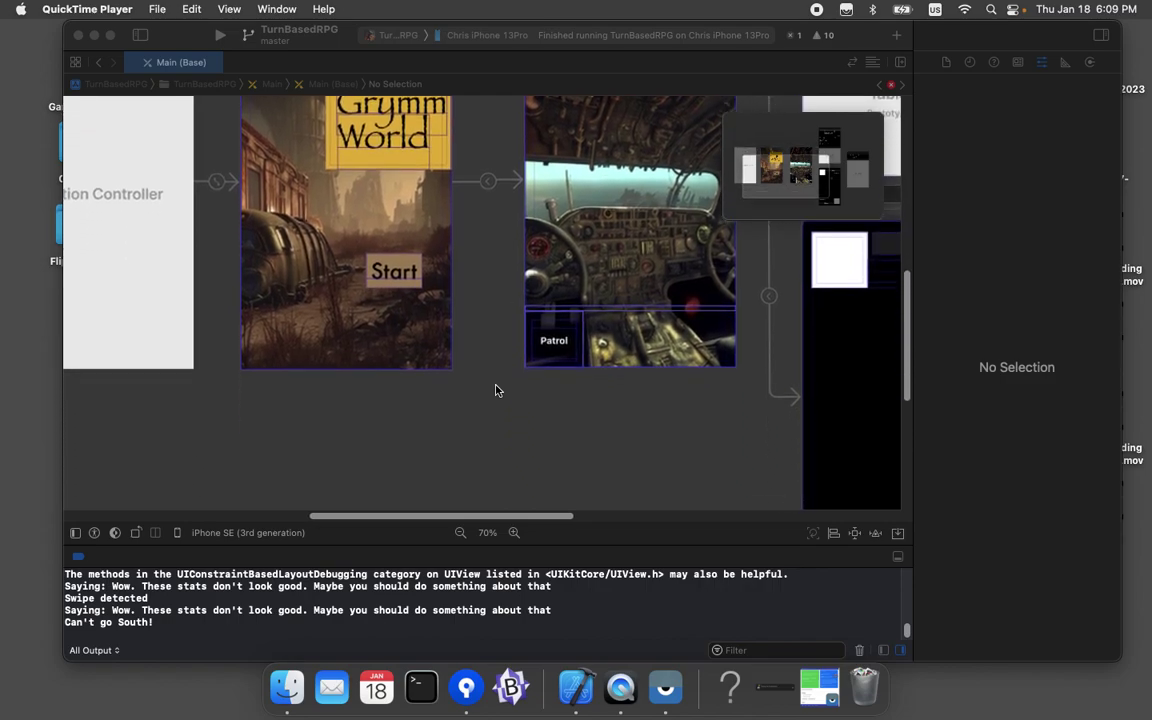
{"action": "scroll", "coordinate": [495, 390], "scroll_direction": "down", "scroll_amount": 2}
{"action": "scroll", "coordinate": [495, 390], "scroll_direction": "left", "scroll_amount": 3}
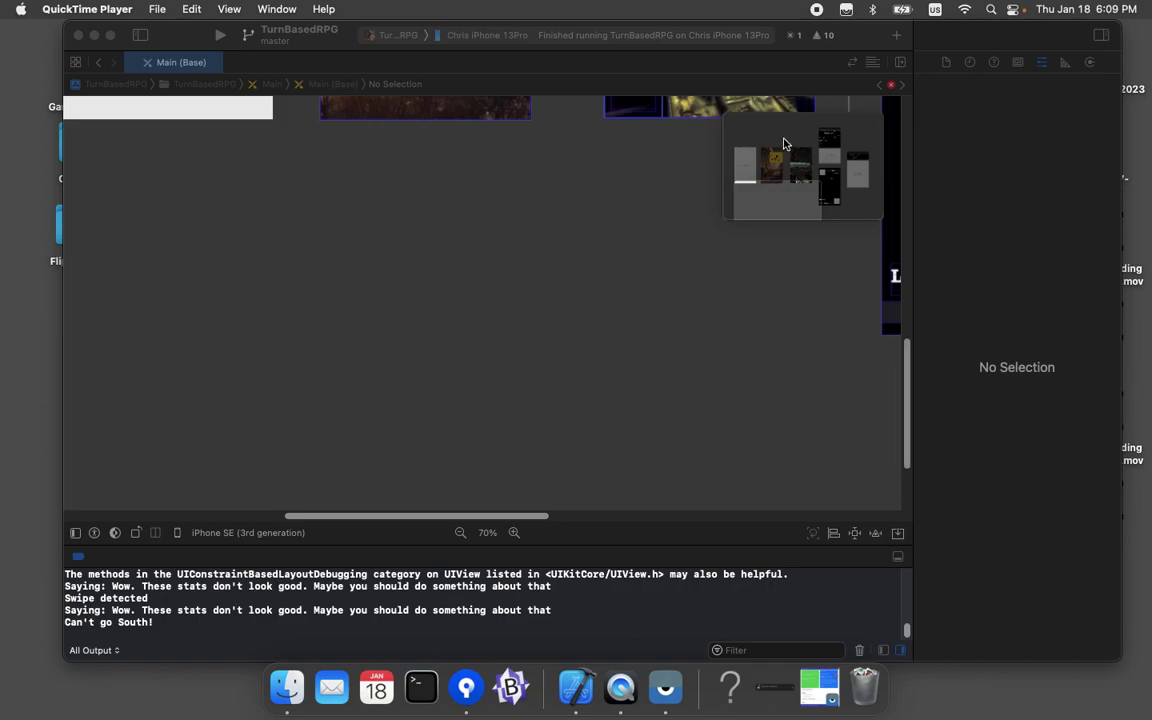
{"action": "left_click", "coordinate": [1099, 40]}
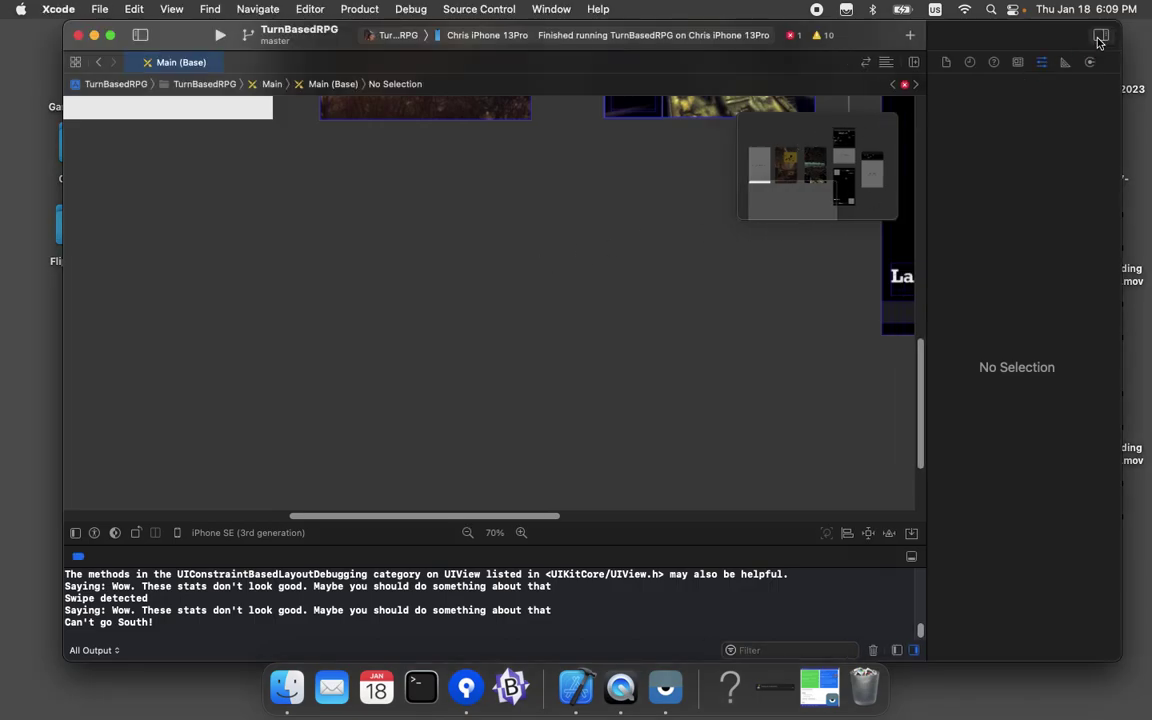
{"action": "left_click", "coordinate": [1105, 558]}
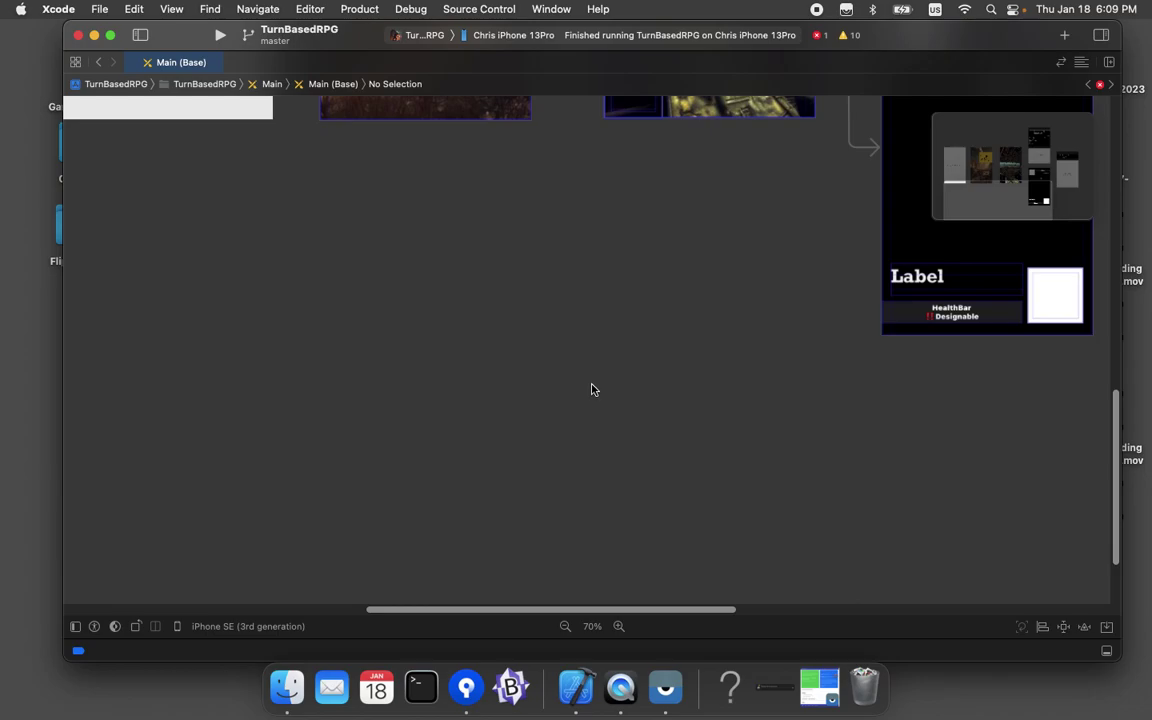
{"action": "scroll", "coordinate": [591, 389], "scroll_direction": "up", "scroll_amount": 1}
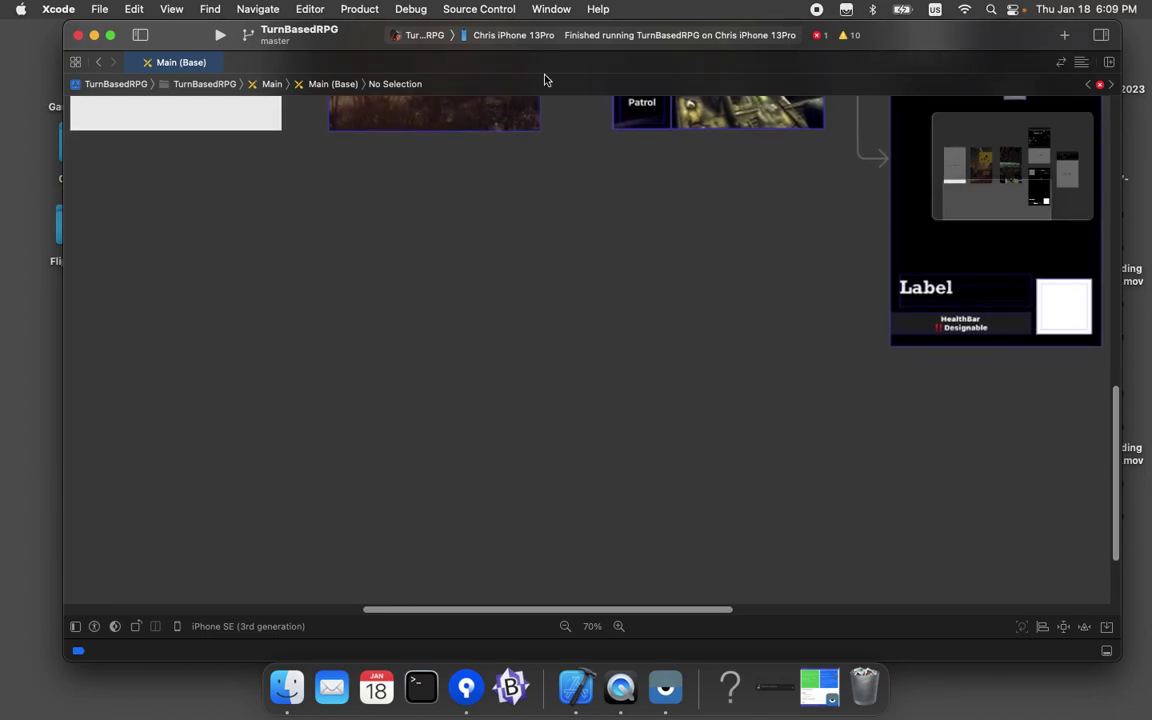
Add a View Controller from the object library to the empty storyboard area below the Grymm World start scene
{"action": "left_click", "coordinate": [1062, 36]}
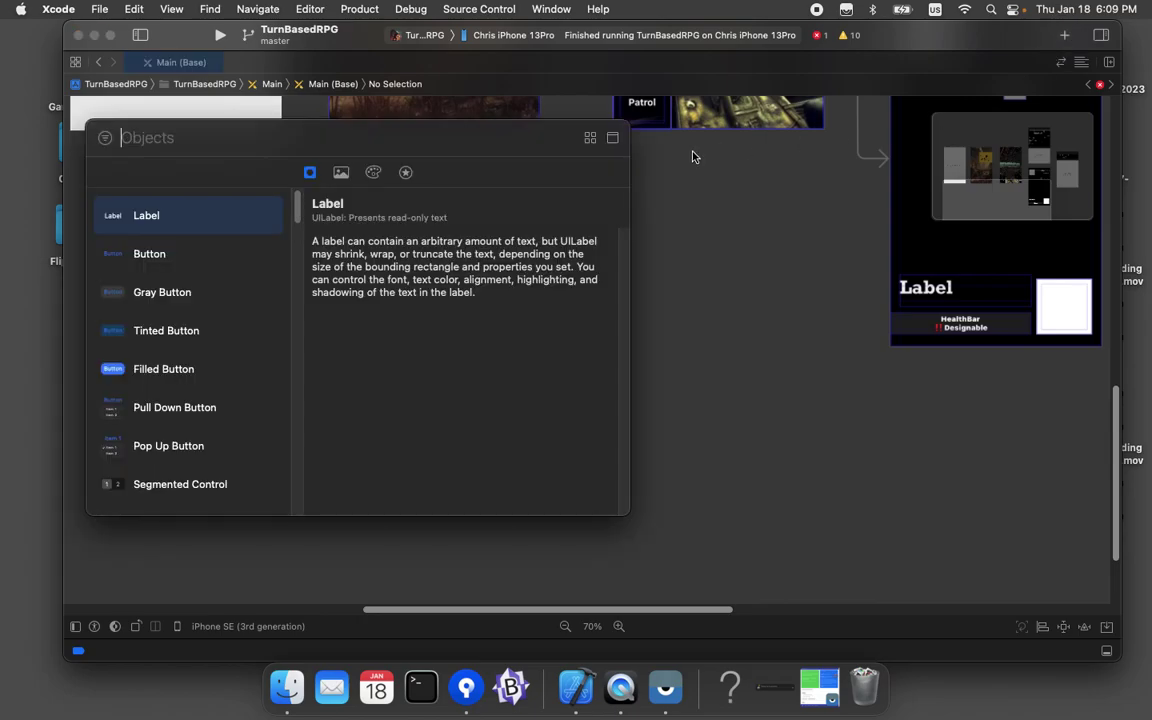
{"action": "scroll", "coordinate": [211, 290], "scroll_direction": "down", "scroll_amount": 5}
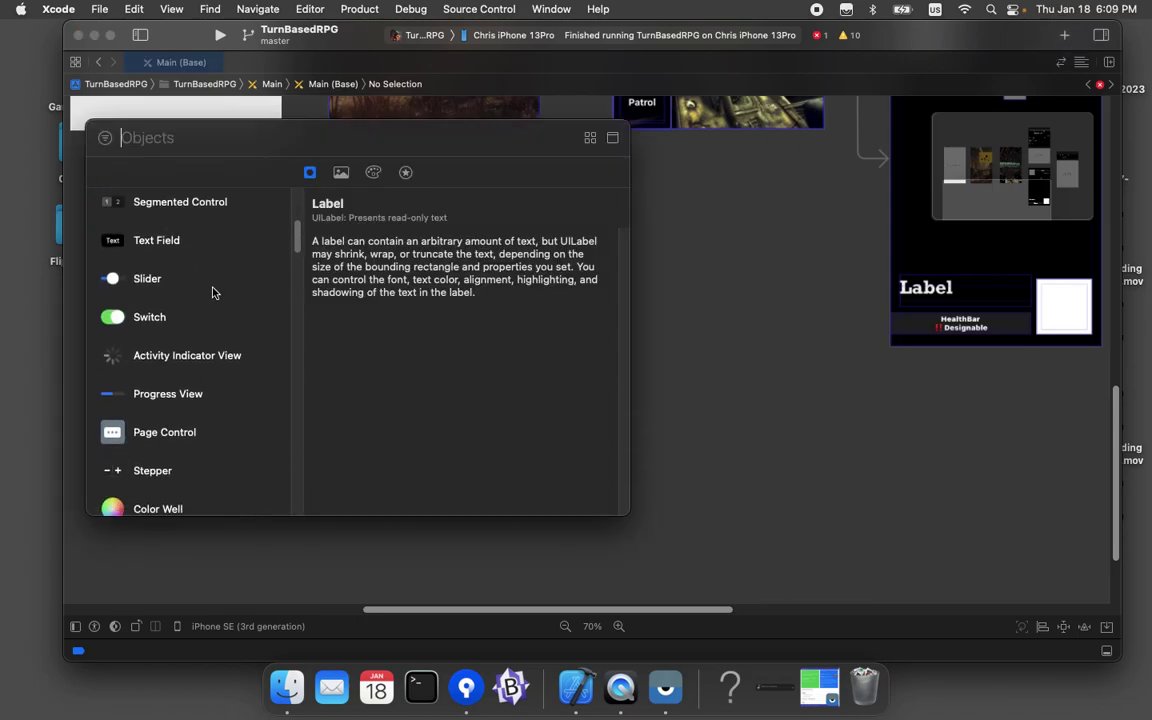
{"action": "scroll", "coordinate": [212, 290], "scroll_direction": "down", "scroll_amount": 15}
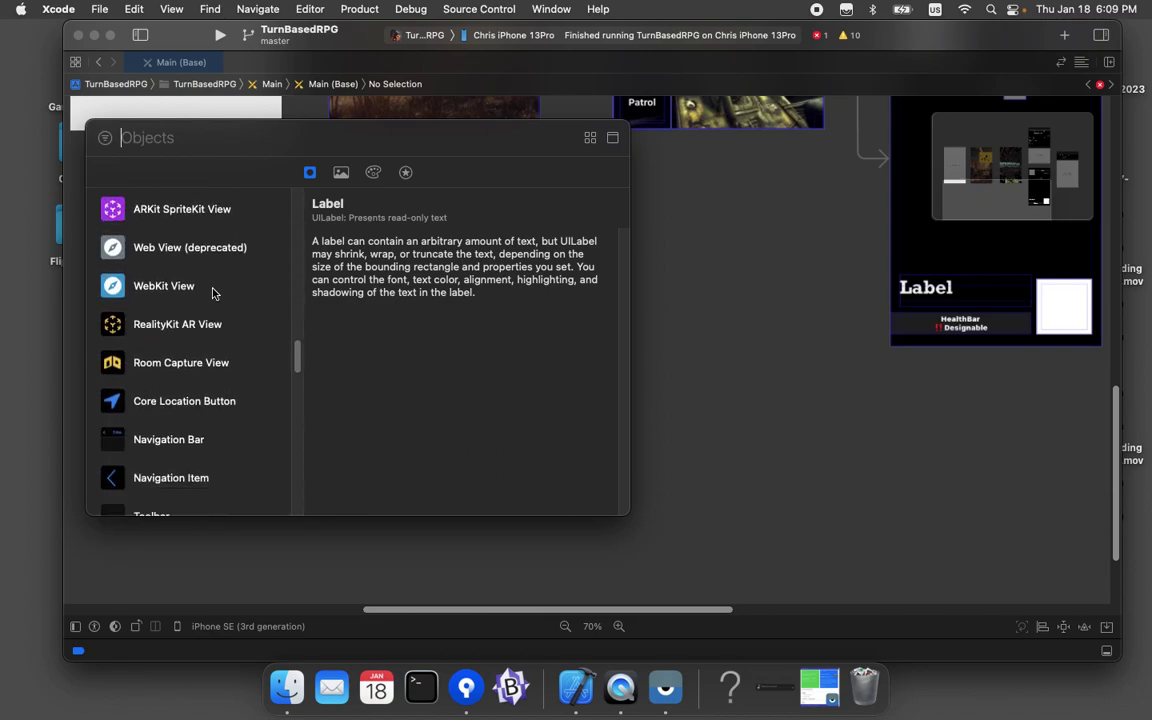
{"action": "scroll", "coordinate": [212, 293], "scroll_direction": "down", "scroll_amount": 5}
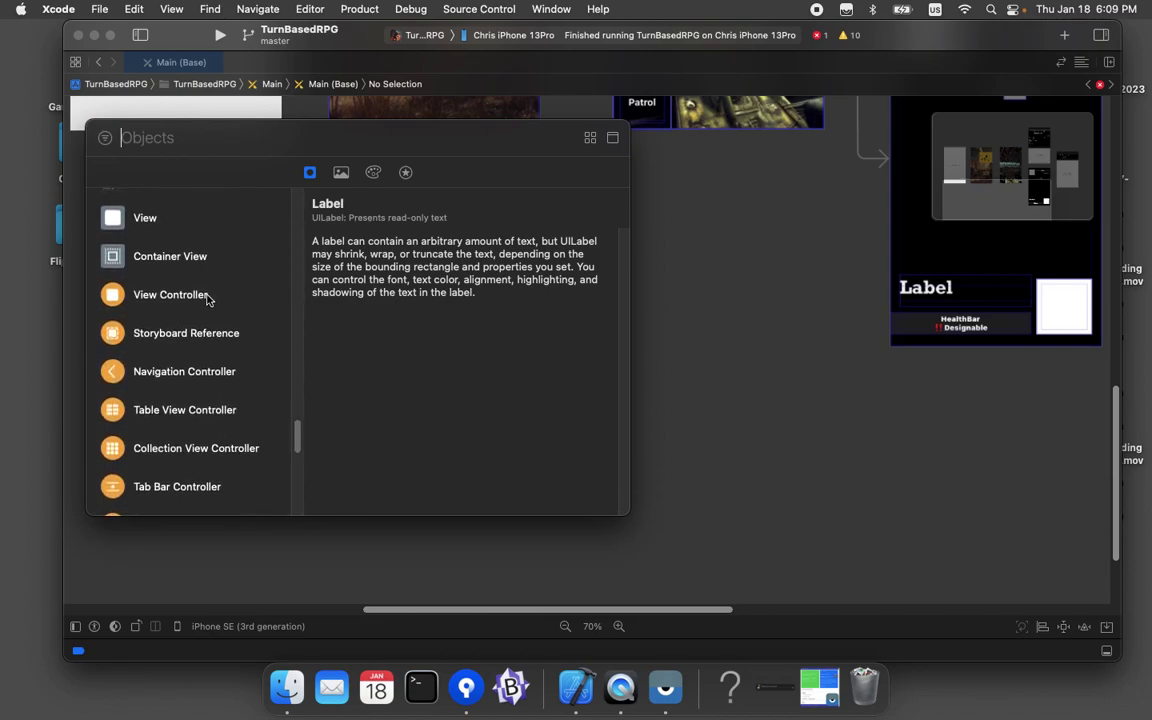
{"action": "left_click", "coordinate": [207, 295]}
{"action": "left_click_drag", "start_coordinate": [125, 301], "coordinate": [436, 378]}
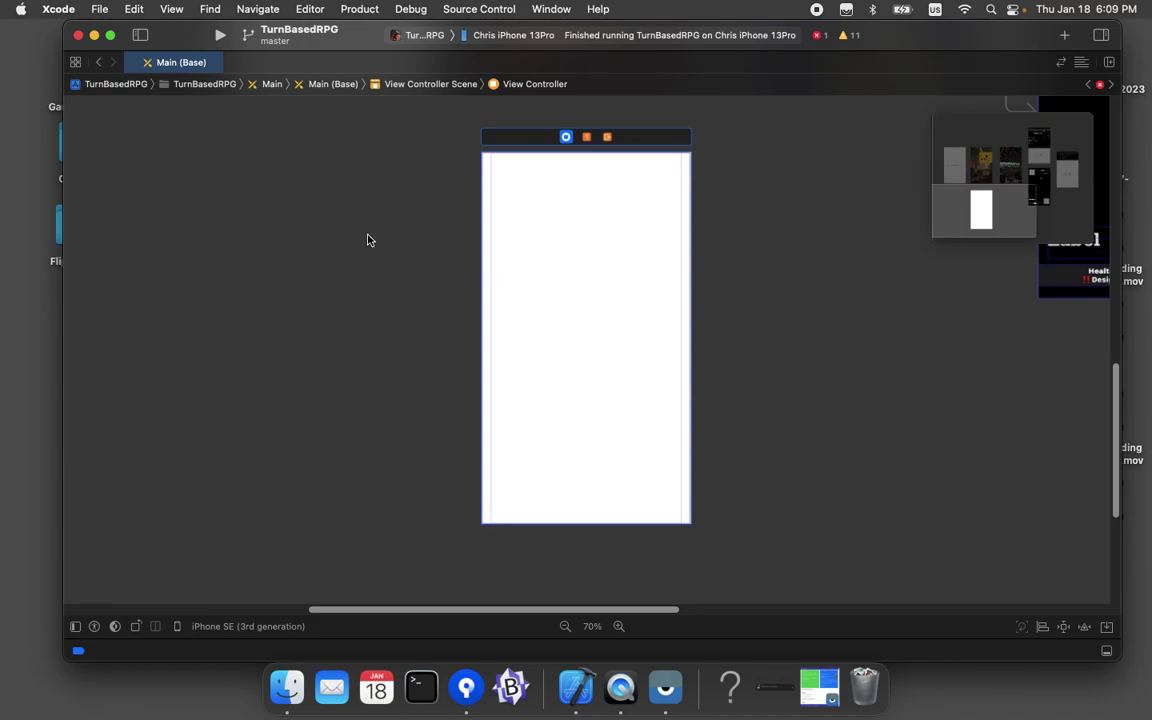
{"action": "scroll", "coordinate": [368, 240], "scroll_direction": "up", "scroll_amount": 15}
{"action": "scroll", "coordinate": [368, 240], "scroll_direction": "down", "scroll_amount": 13}
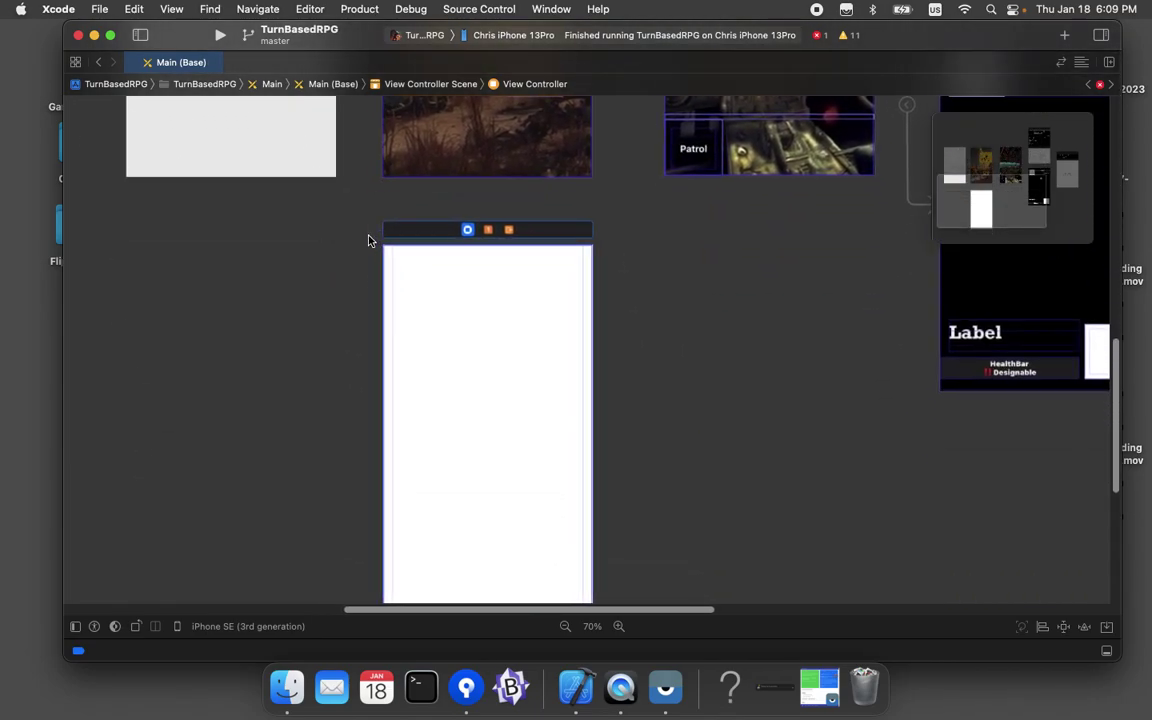
Find the Label object in the library and place one centred near the top of the new view controller
{"action": "left_click", "coordinate": [440, 266]}
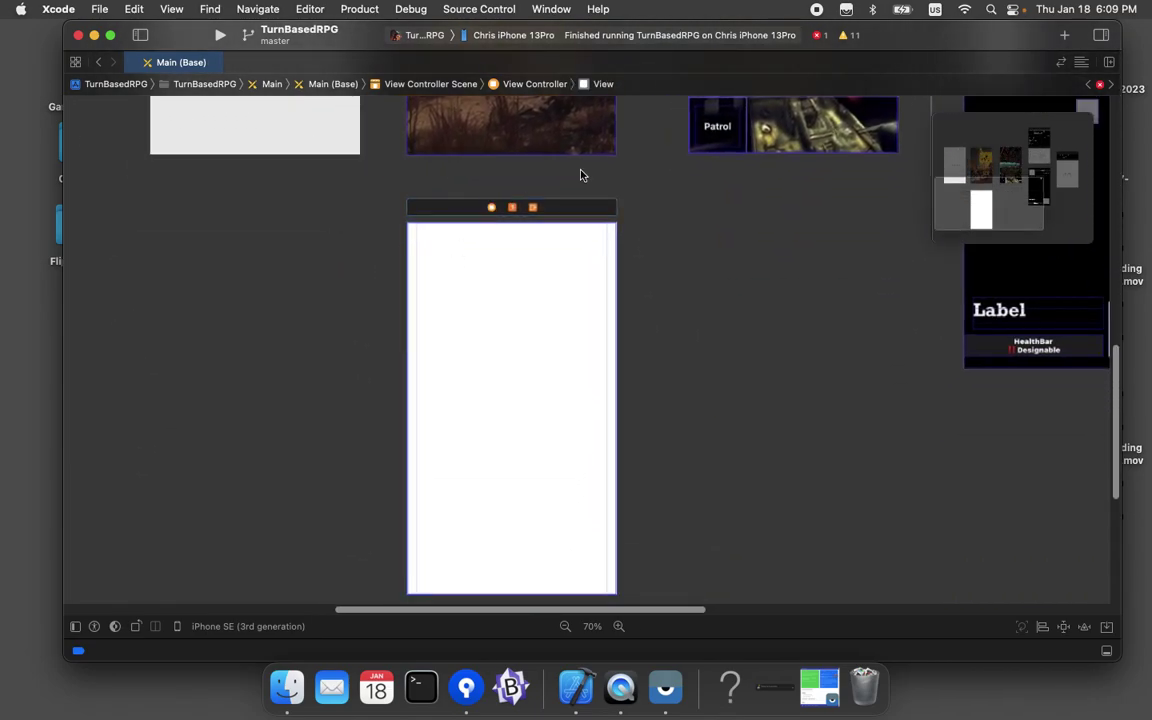
{"action": "left_click", "coordinate": [607, 210]}
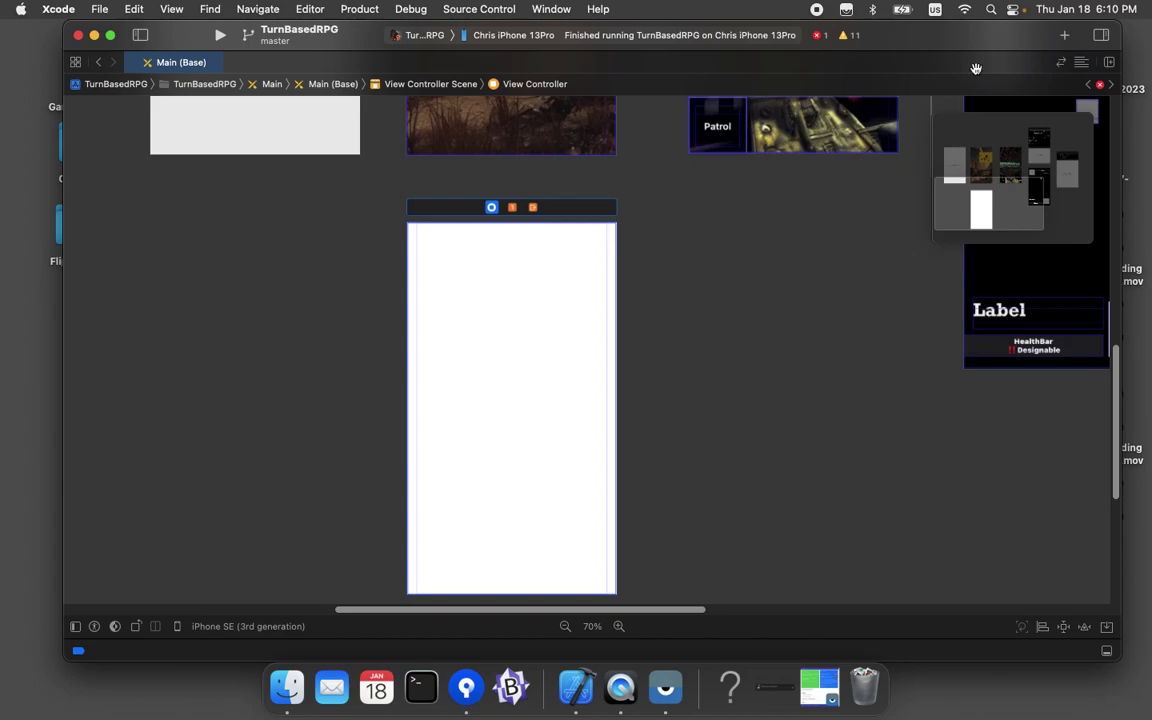
{"action": "left_click", "coordinate": [1064, 36]}
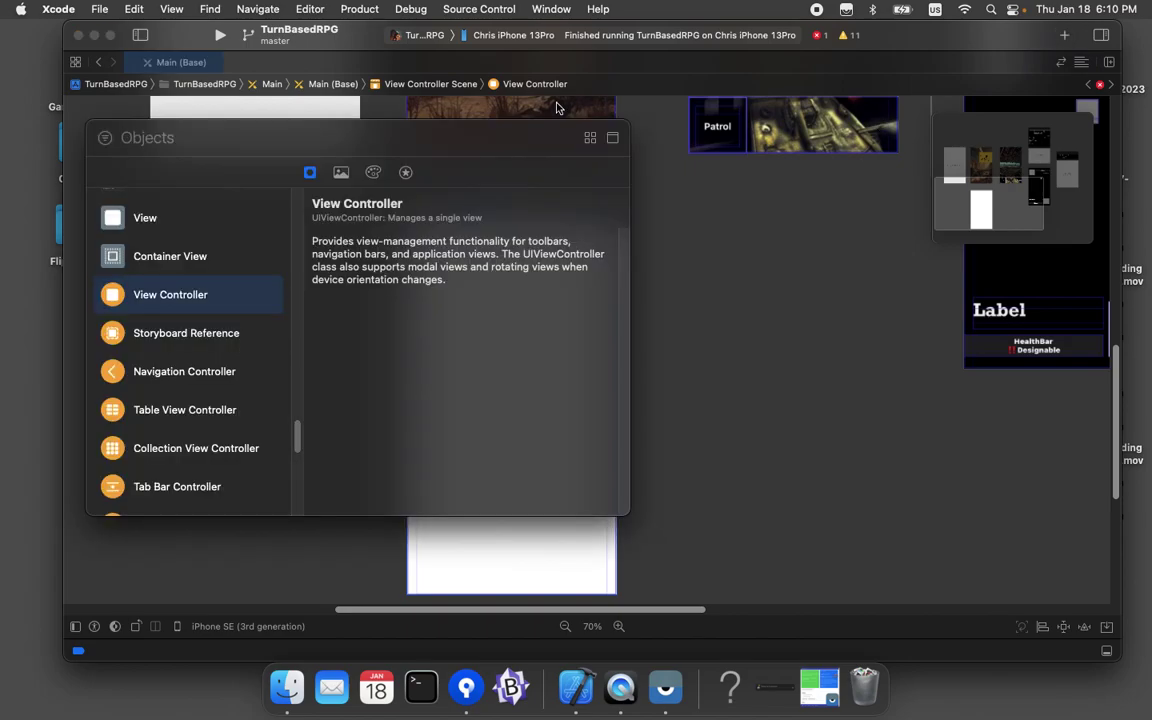
{"action": "type", "text": "label"}
{"action": "left_click_drag", "start_coordinate": [135, 220], "coordinate": [511, 263]}
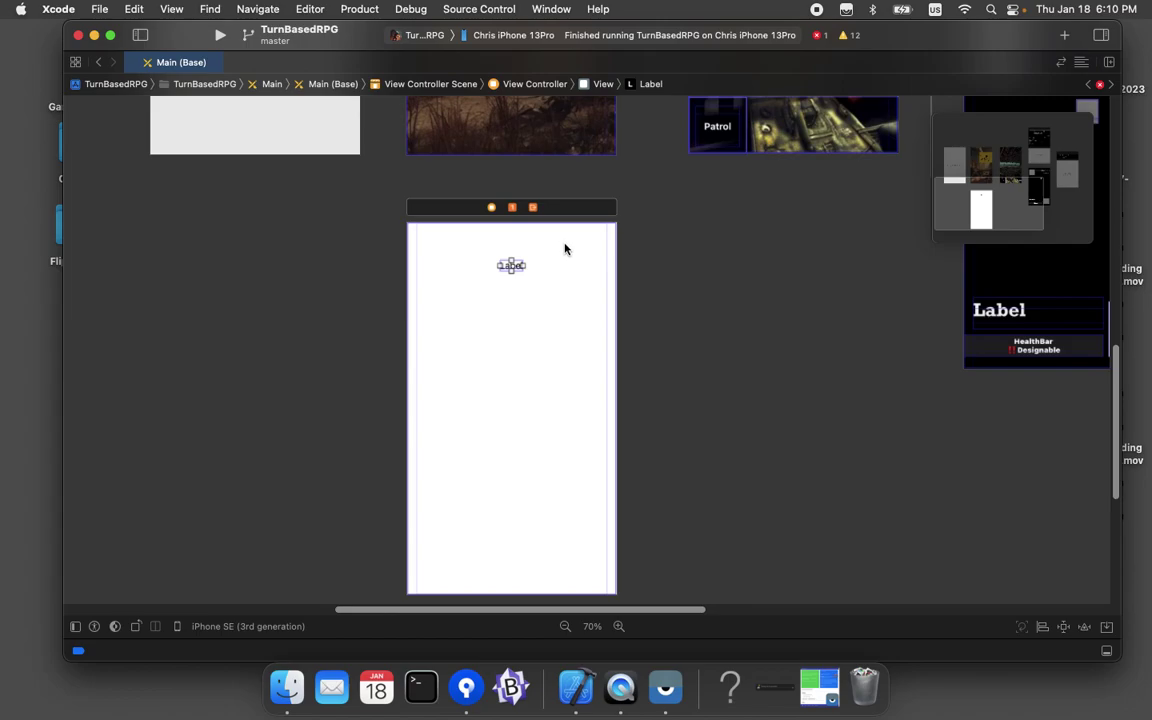
Show the inspector and set the new label's text to "Credits"
{"action": "left_click", "coordinate": [1100, 36]}
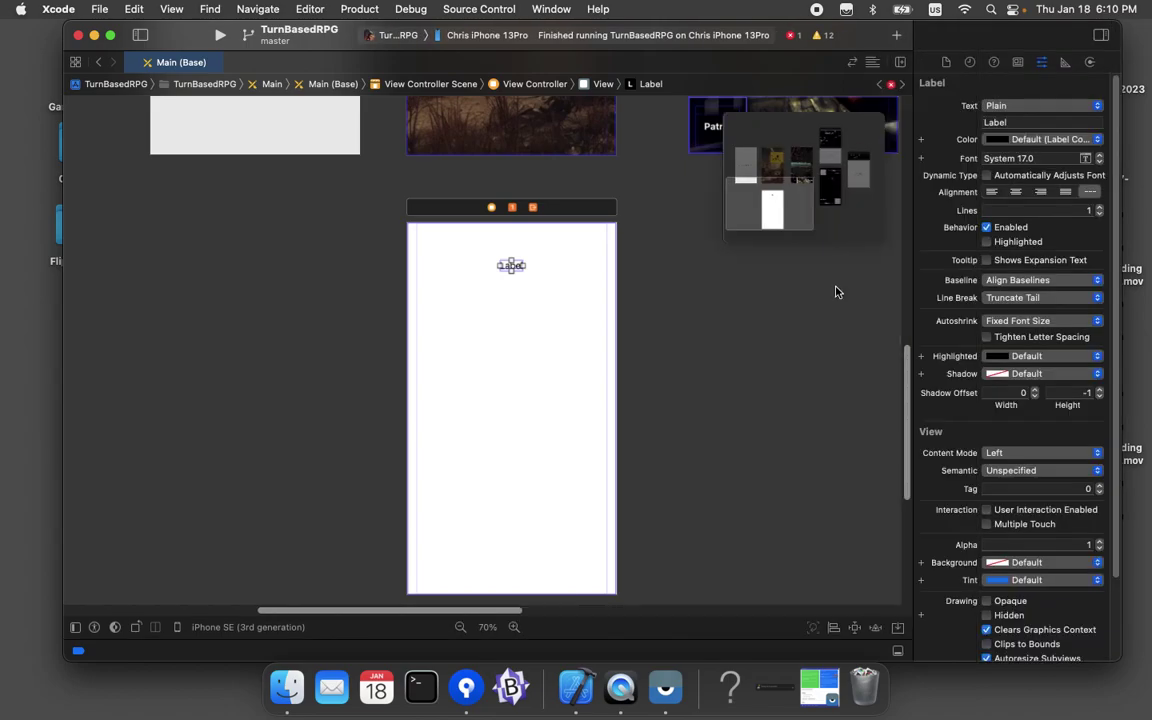
{"action": "double_click", "coordinate": [1033, 122]}
{"action": "type", "text": "Credits"}
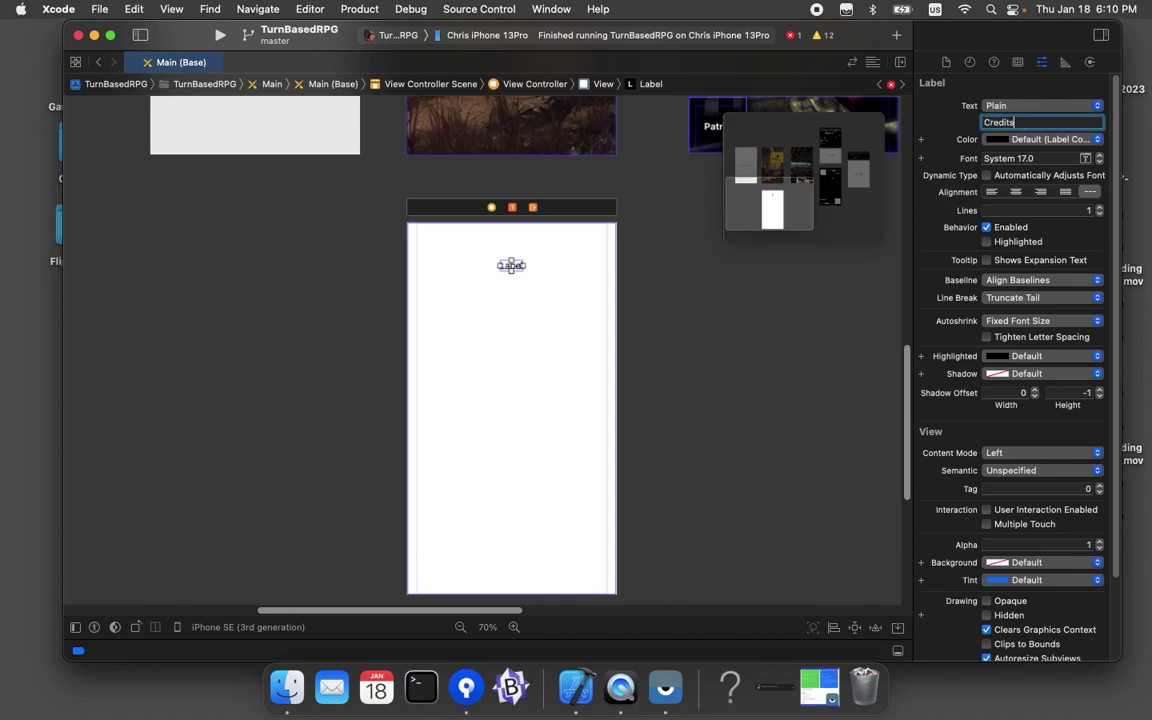
{"action": "key", "text": "Return"}
Set the background of the new view controller's view to Label Color
{"action": "left_click", "coordinate": [597, 274]}
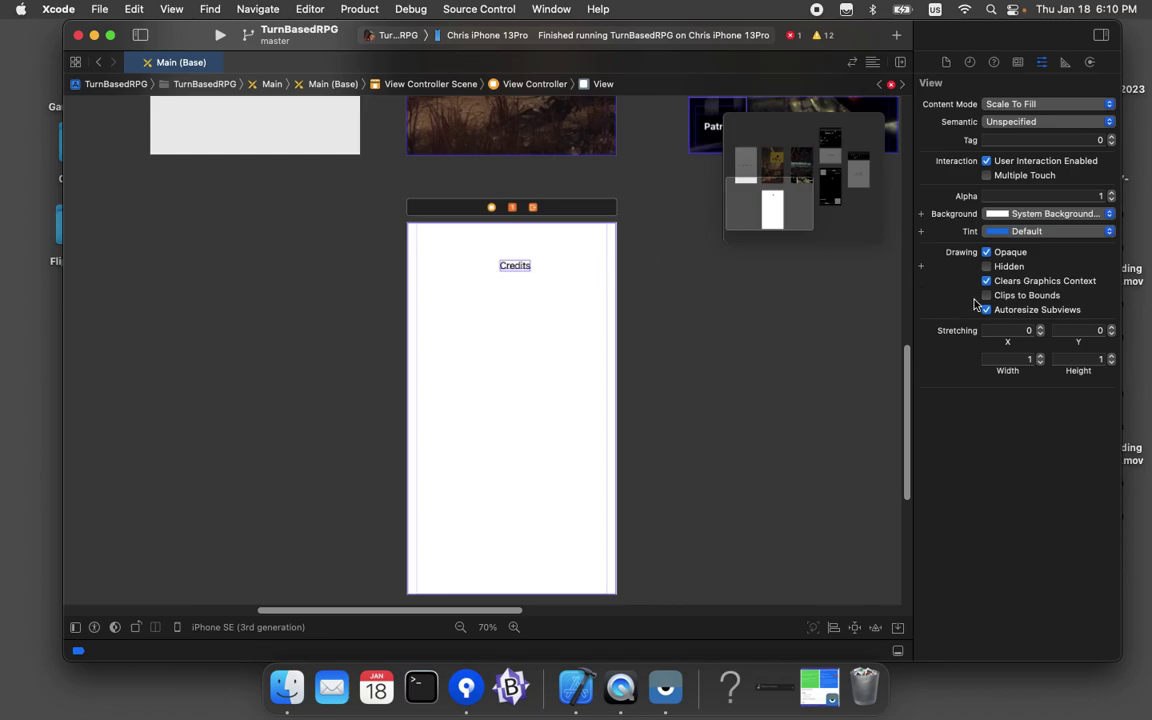
{"action": "left_click", "coordinate": [1044, 214]}
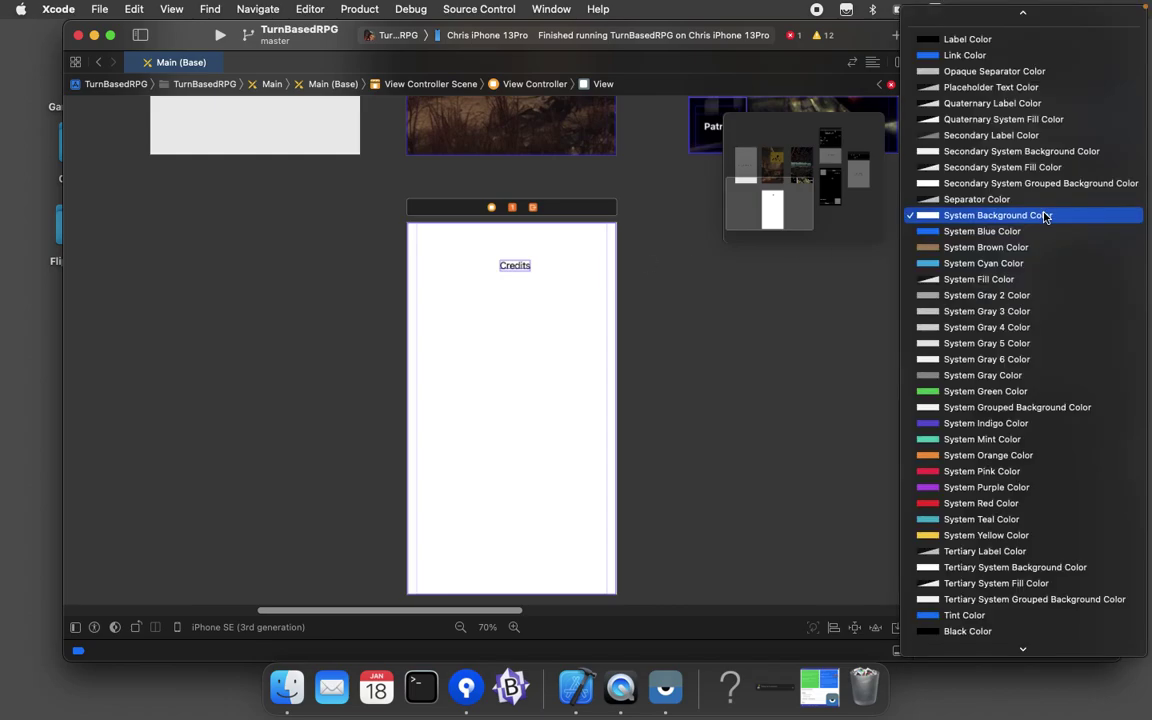
{"action": "left_click", "coordinate": [925, 40]}
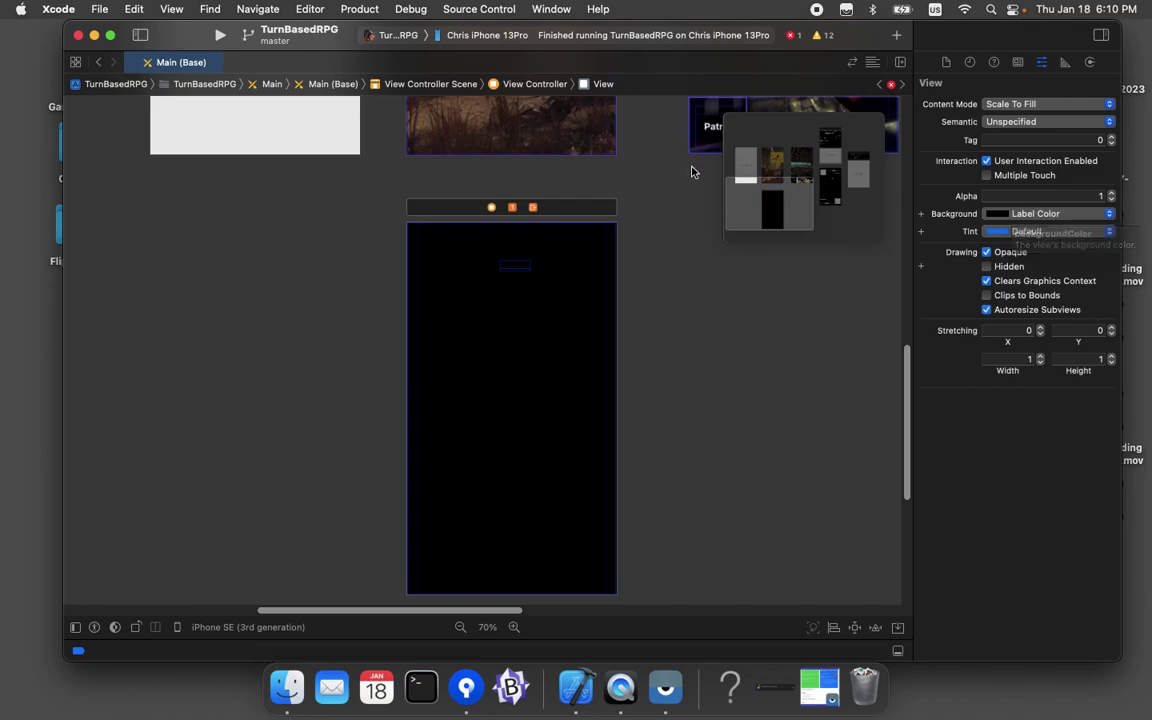
{"action": "left_click", "coordinate": [696, 282]}
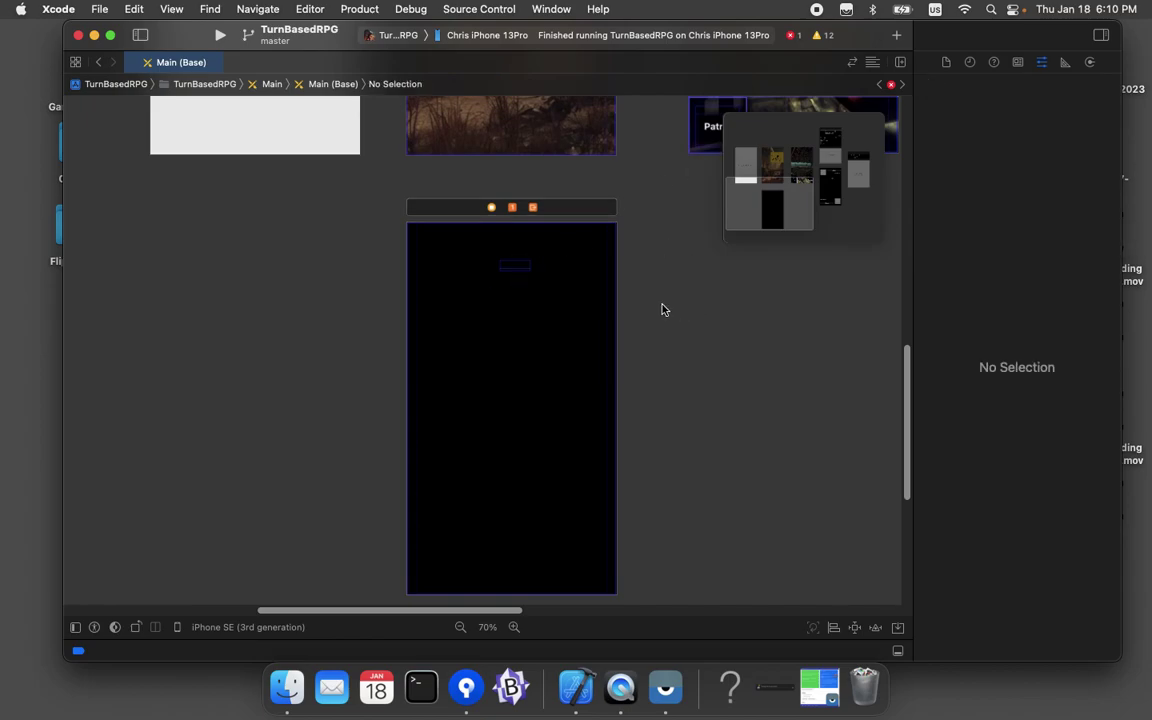
Set the Credits label's text color to System Background Color
{"action": "left_click", "coordinate": [516, 265]}
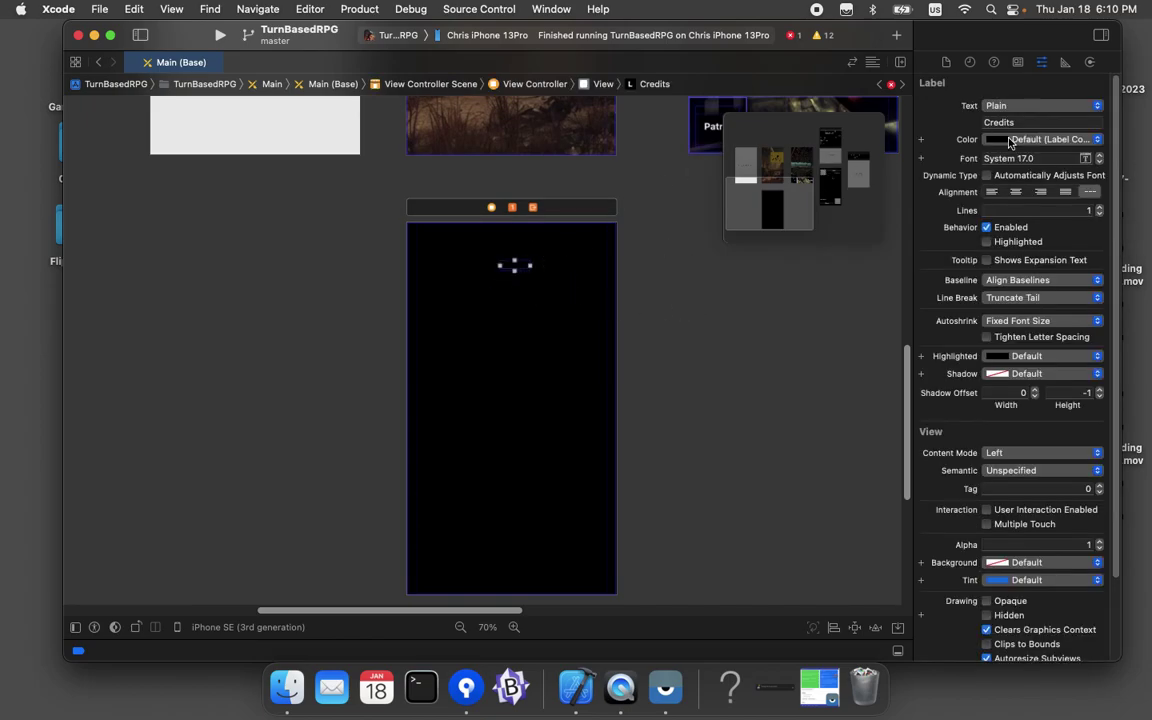
{"action": "left_click", "coordinate": [1040, 139]}
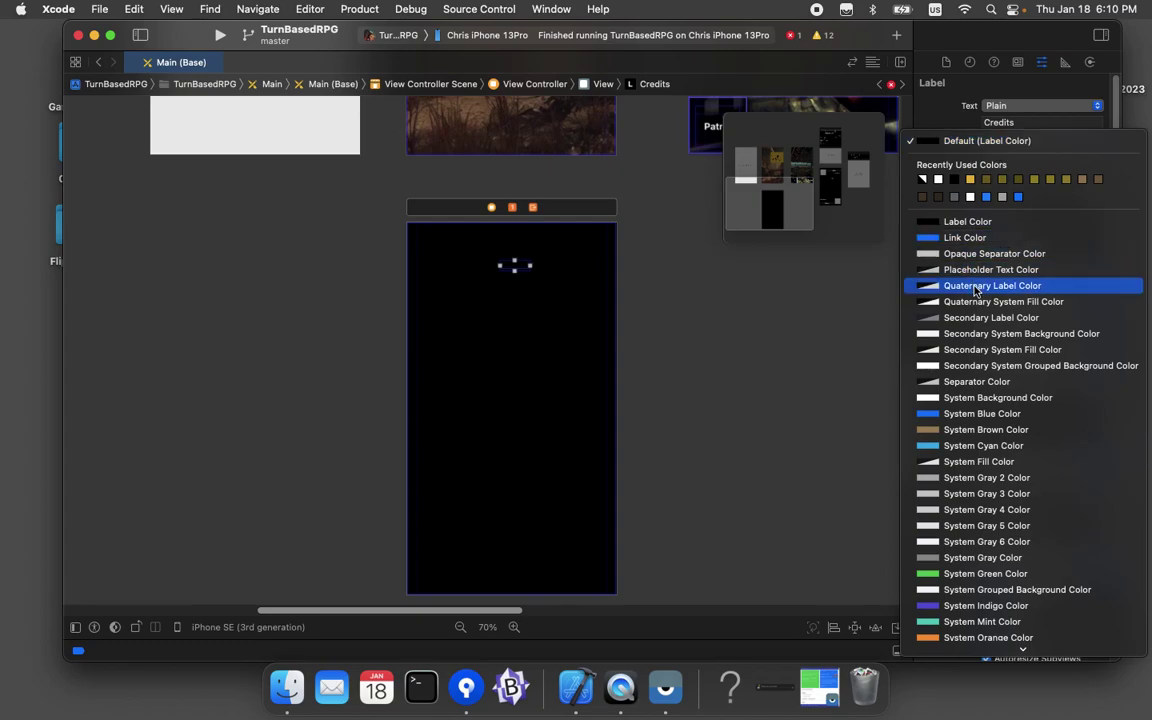
{"action": "left_click", "coordinate": [966, 398]}
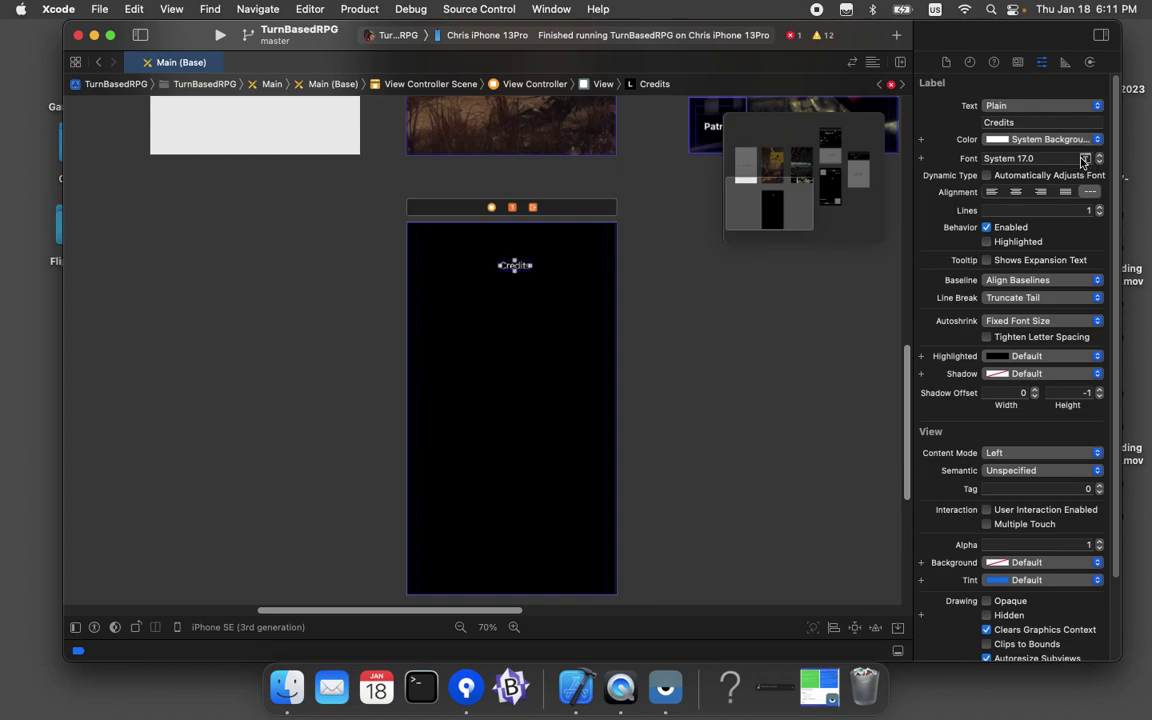
Set the Credits label's font size to 50 and centre the label horizontally near the top of the view
{"action": "left_click", "coordinate": [1085, 158]}
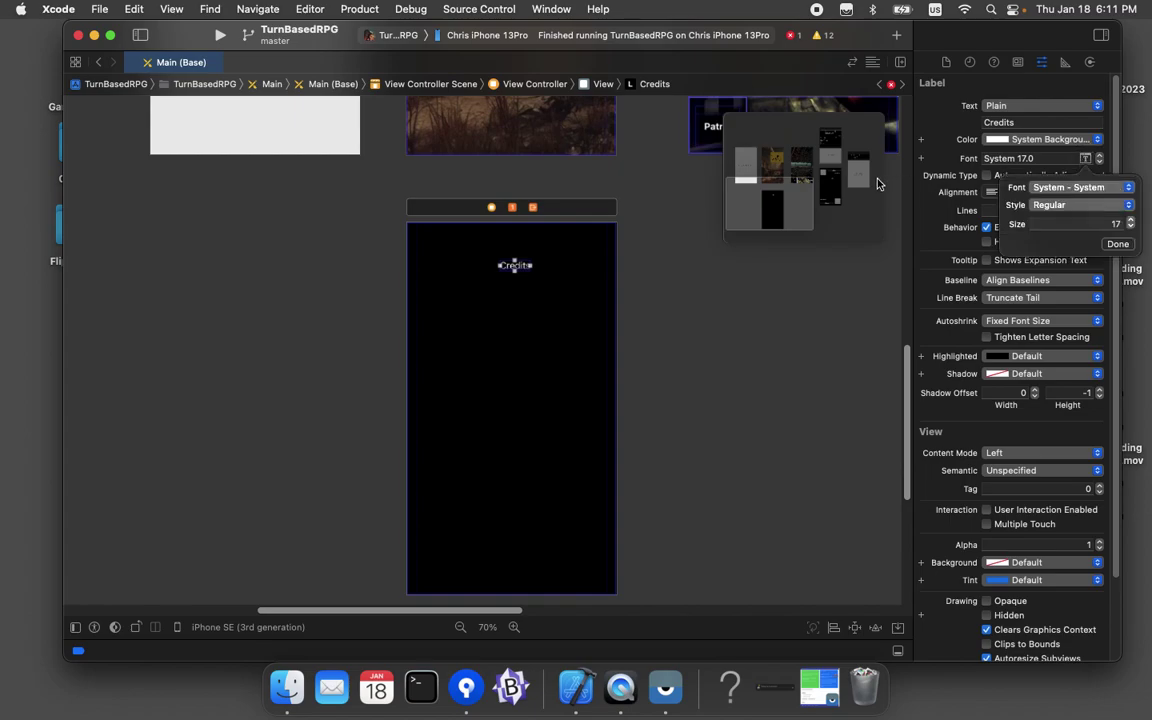
{"action": "left_click", "coordinate": [1090, 222]}
{"action": "type", "text": "50"}
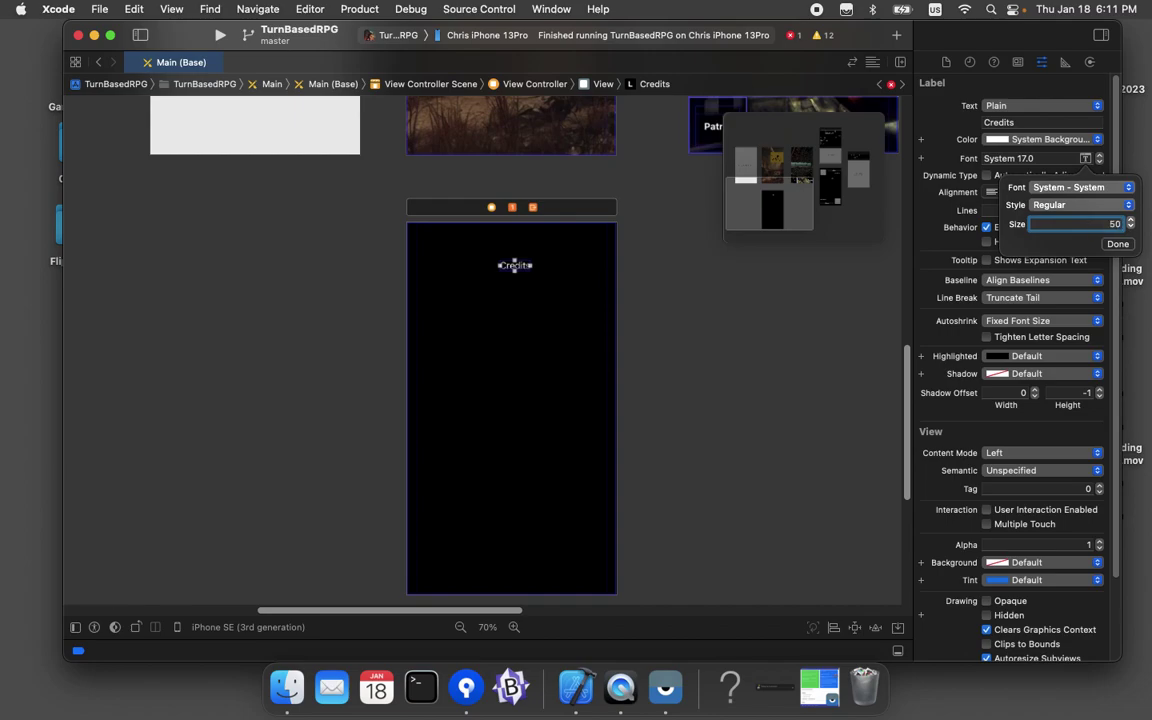
{"action": "key", "text": "Return"}
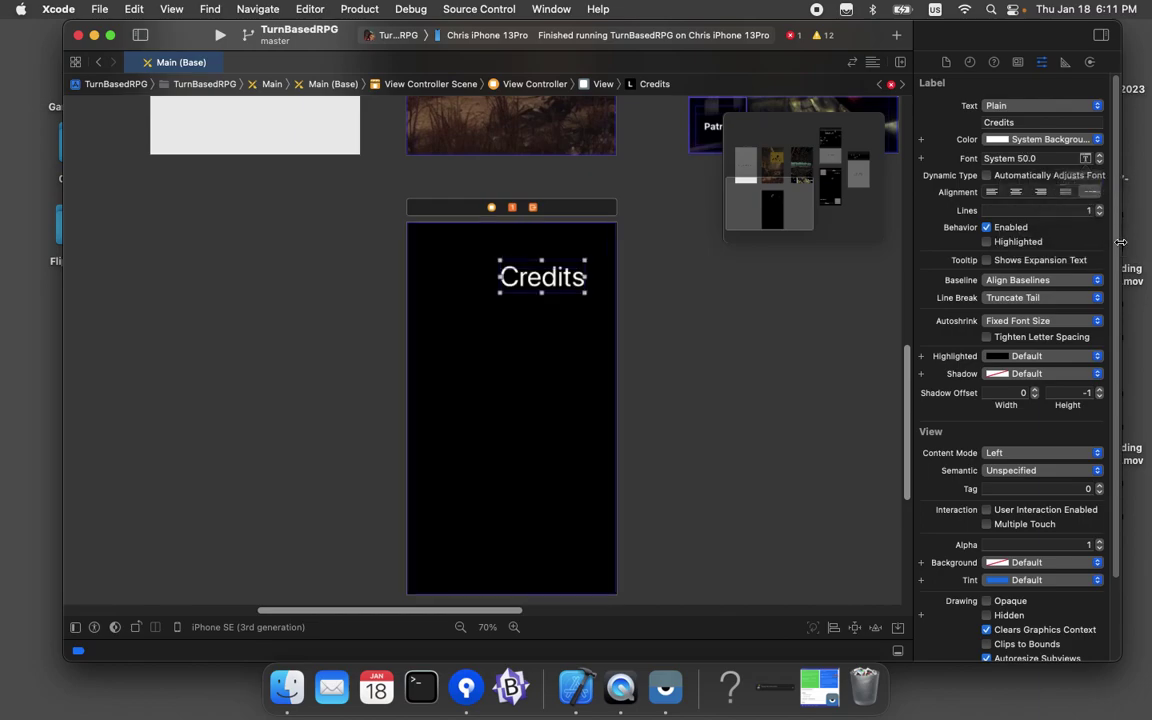
{"action": "left_click_drag", "start_coordinate": [529, 282], "coordinate": [512, 260]}
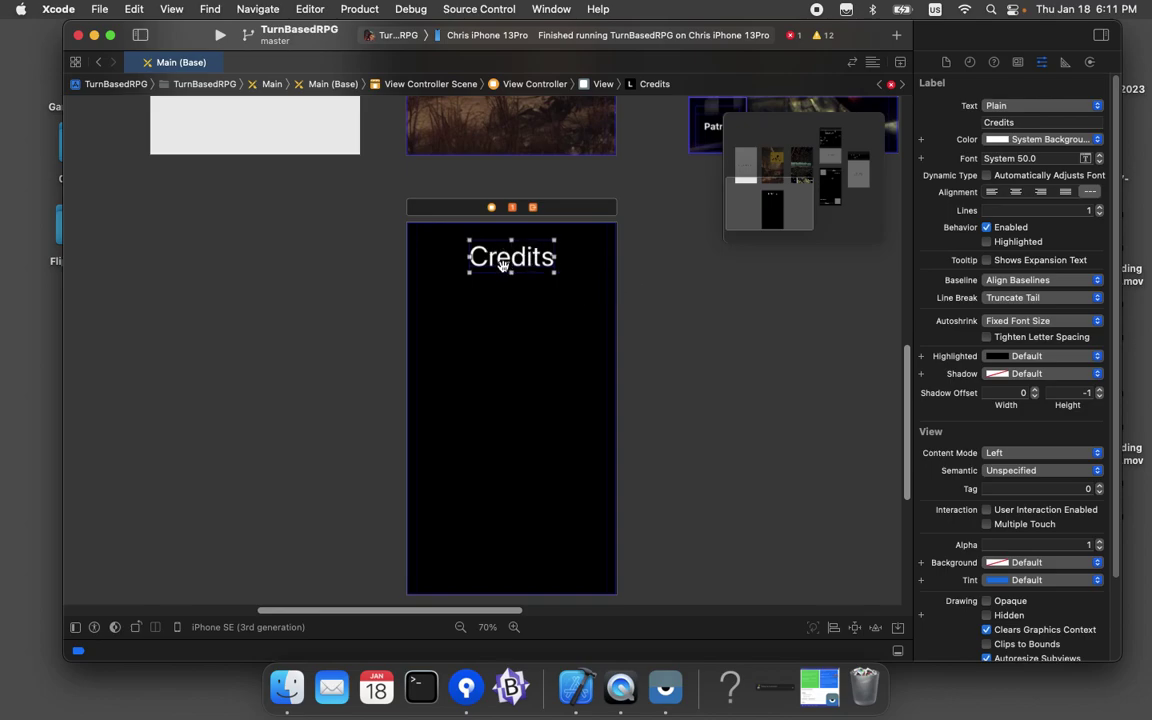
Duplicate the Credits label directly below the original and change the copy's text to "Developer"
{"action": "left_click_drag", "start_coordinate": [503, 263], "coordinate": [506, 303]}
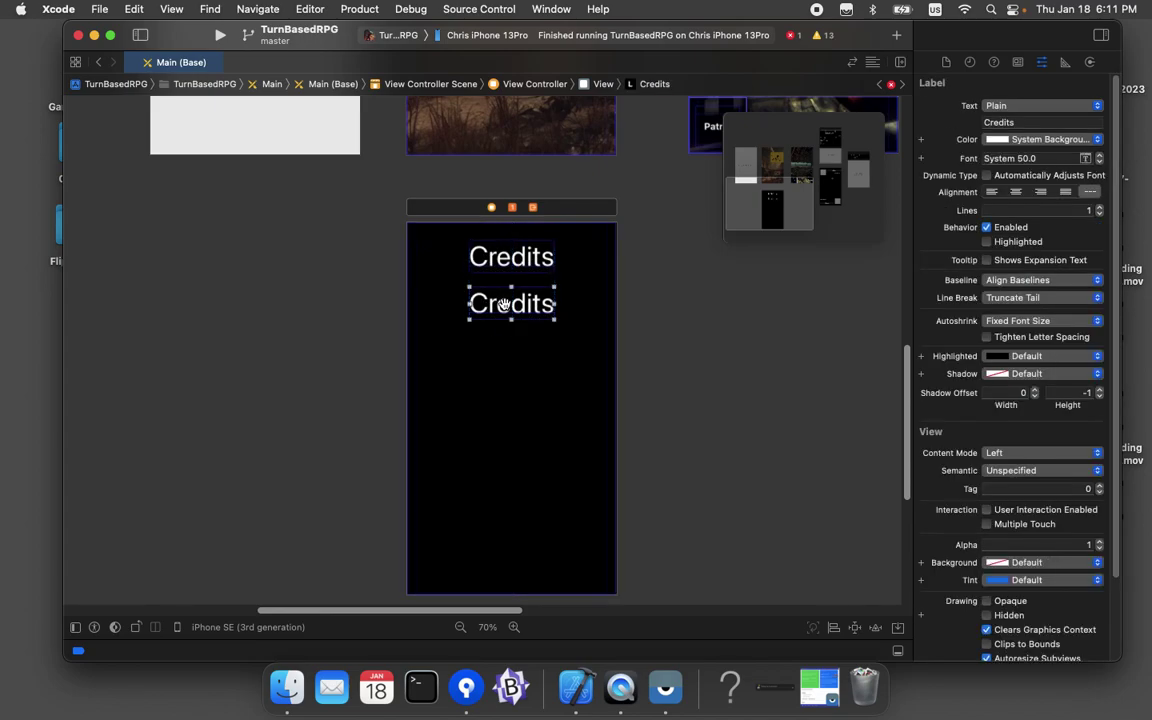
{"action": "double_click", "coordinate": [505, 304]}
{"action": "type", "text": "Developer"}
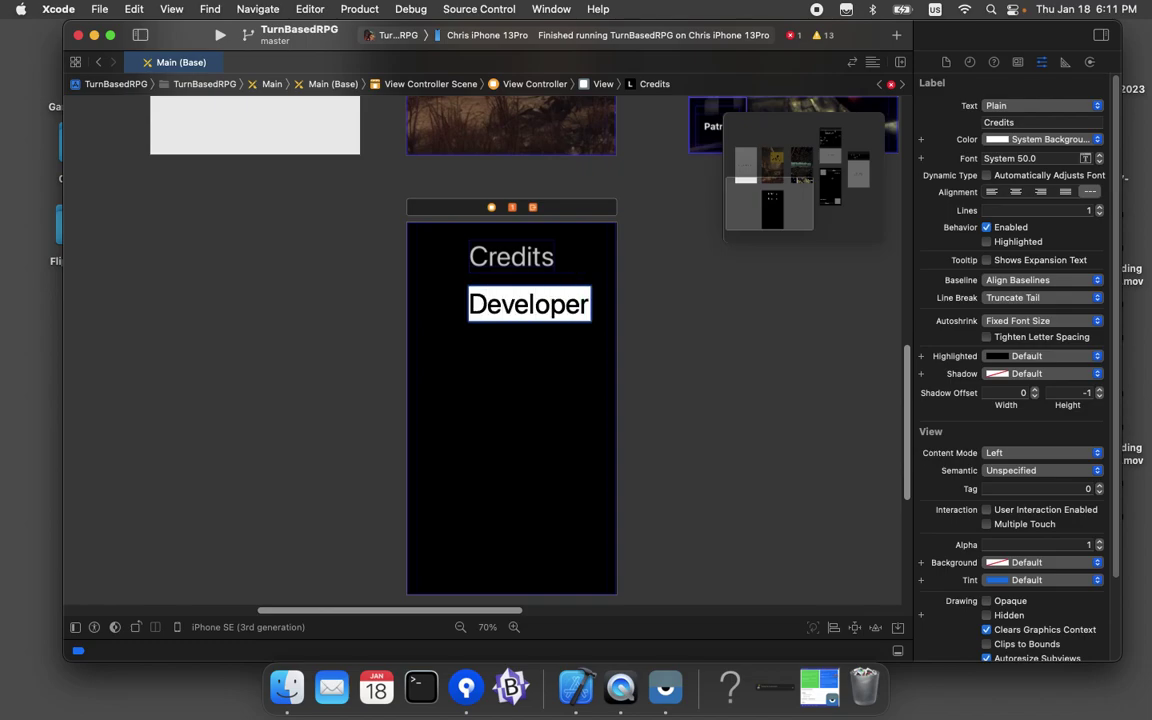
{"action": "left_click", "coordinate": [496, 345]}
Set the Developer label's font size to 25 and move the label to the view's left margin below the Credits heading
{"action": "left_click", "coordinate": [496, 305]}
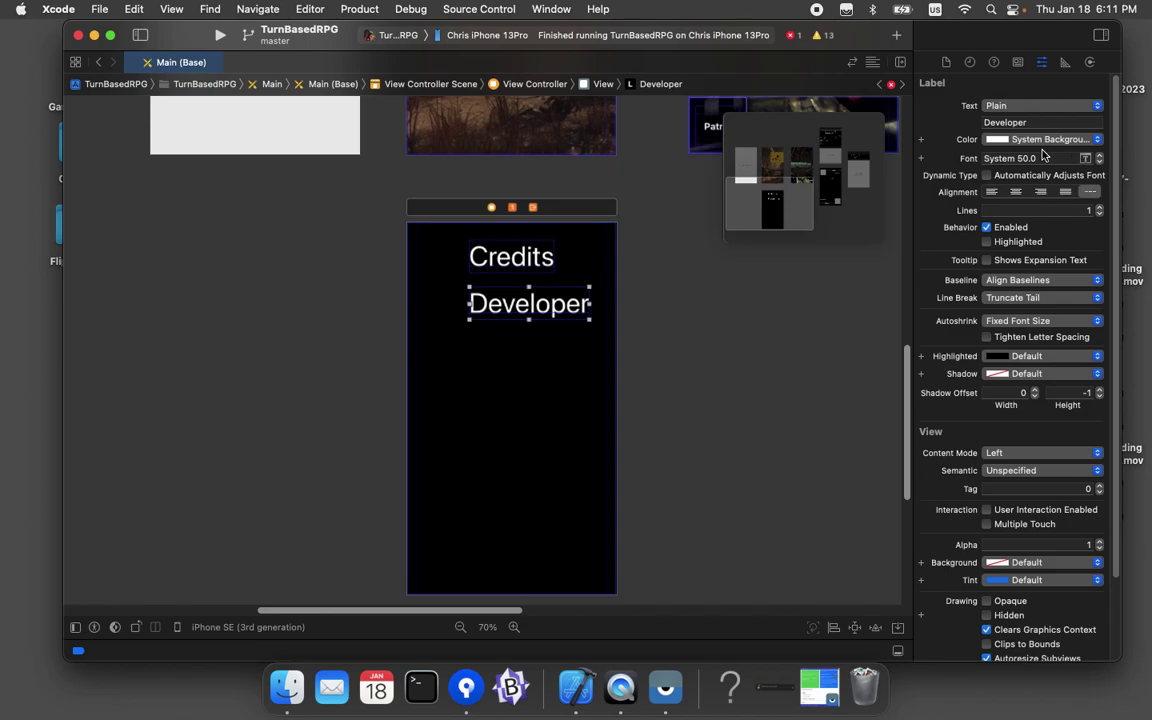
{"action": "double_click", "coordinate": [1021, 158]}
{"action": "key", "text": "Tab"}
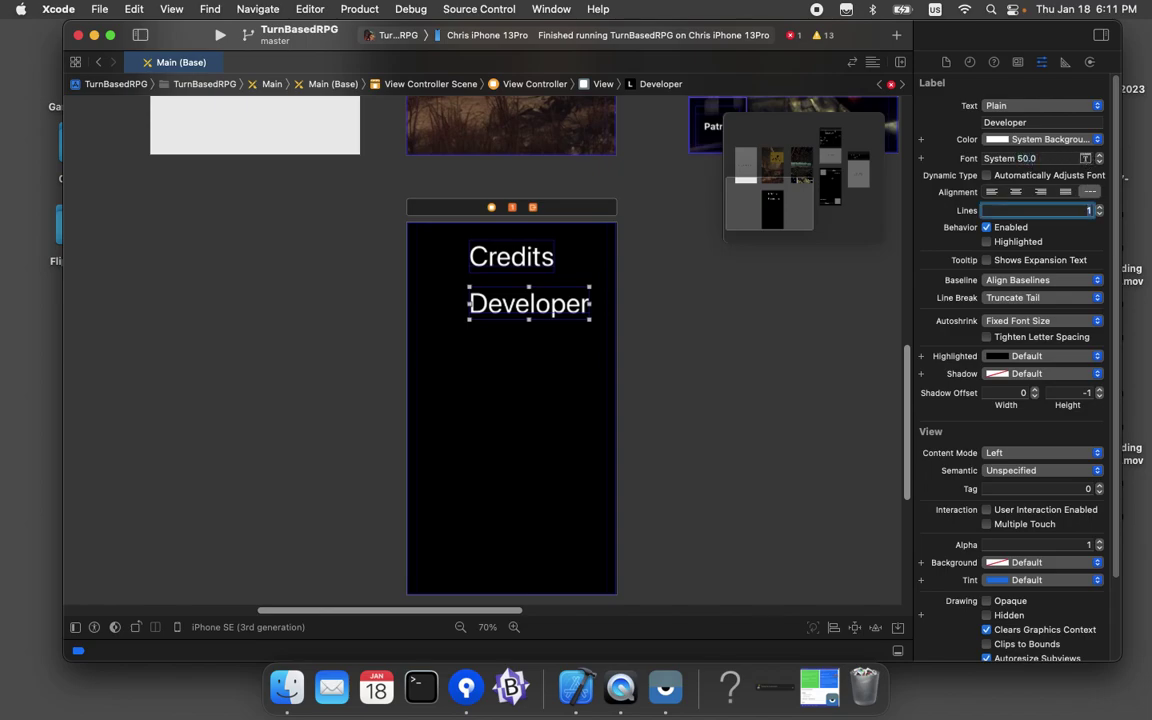
{"action": "left_click", "coordinate": [1085, 158]}
{"action": "double_click", "coordinate": [1117, 225]}
{"action": "type", "text": "25"}
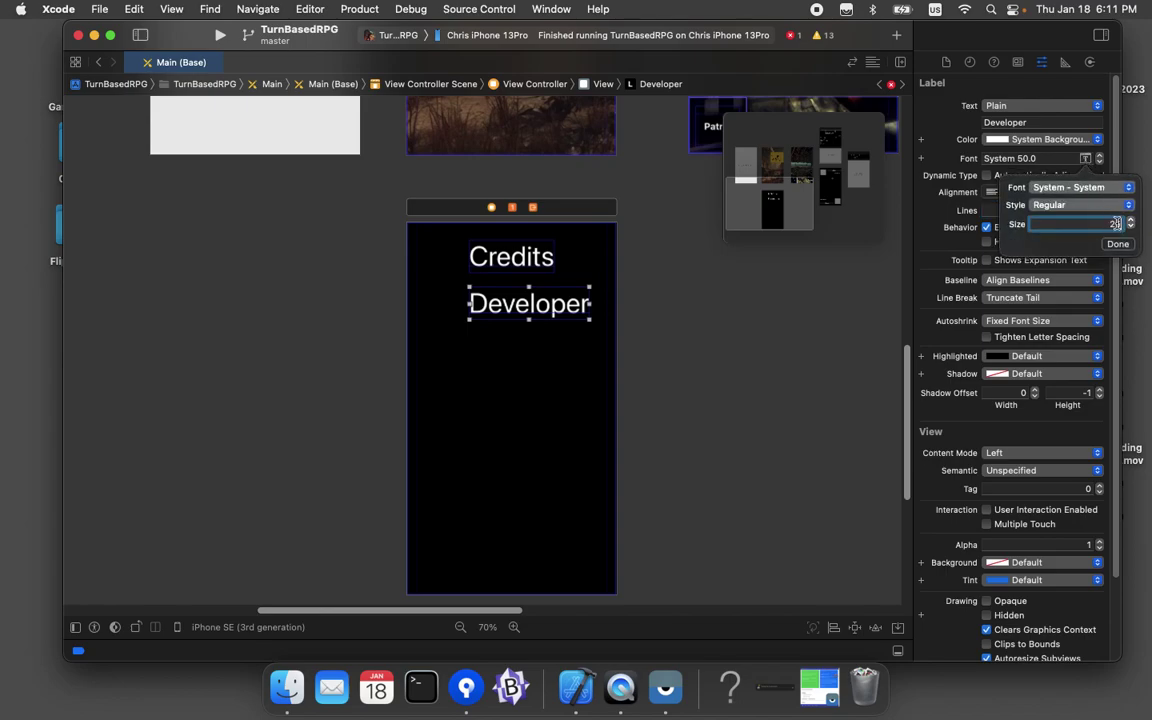
{"action": "left_click", "coordinate": [1117, 244]}
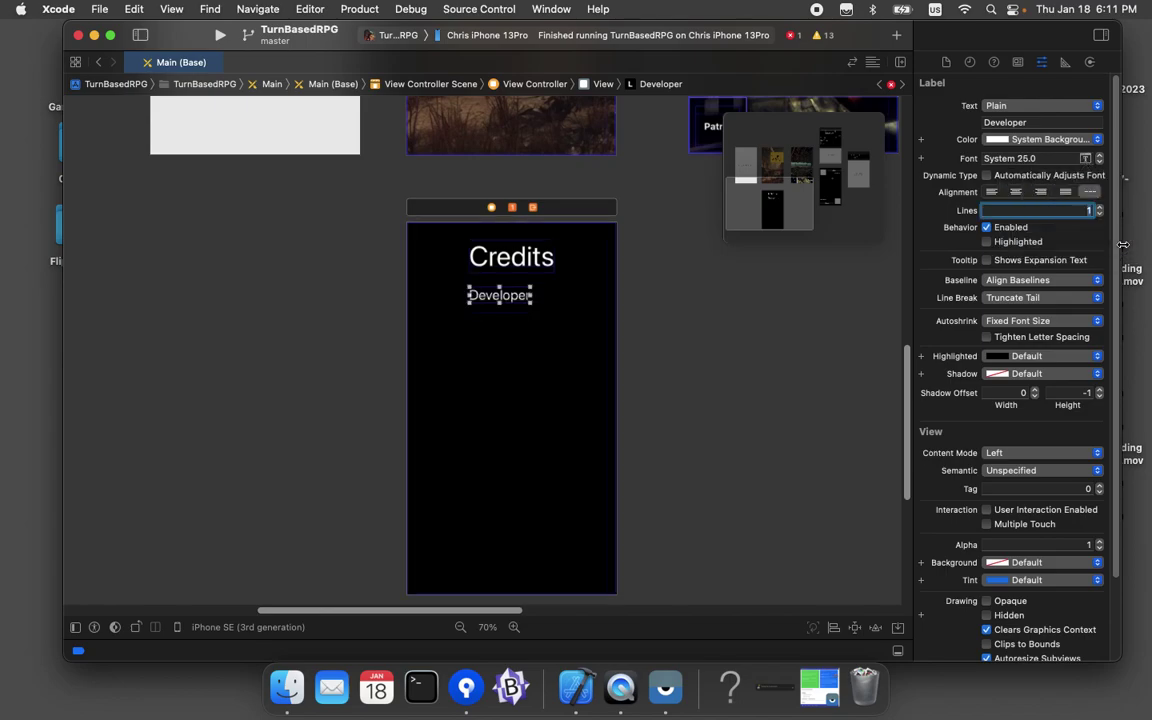
{"action": "left_click", "coordinate": [504, 297]}
{"action": "left_click_drag", "start_coordinate": [504, 297], "coordinate": [461, 298]}
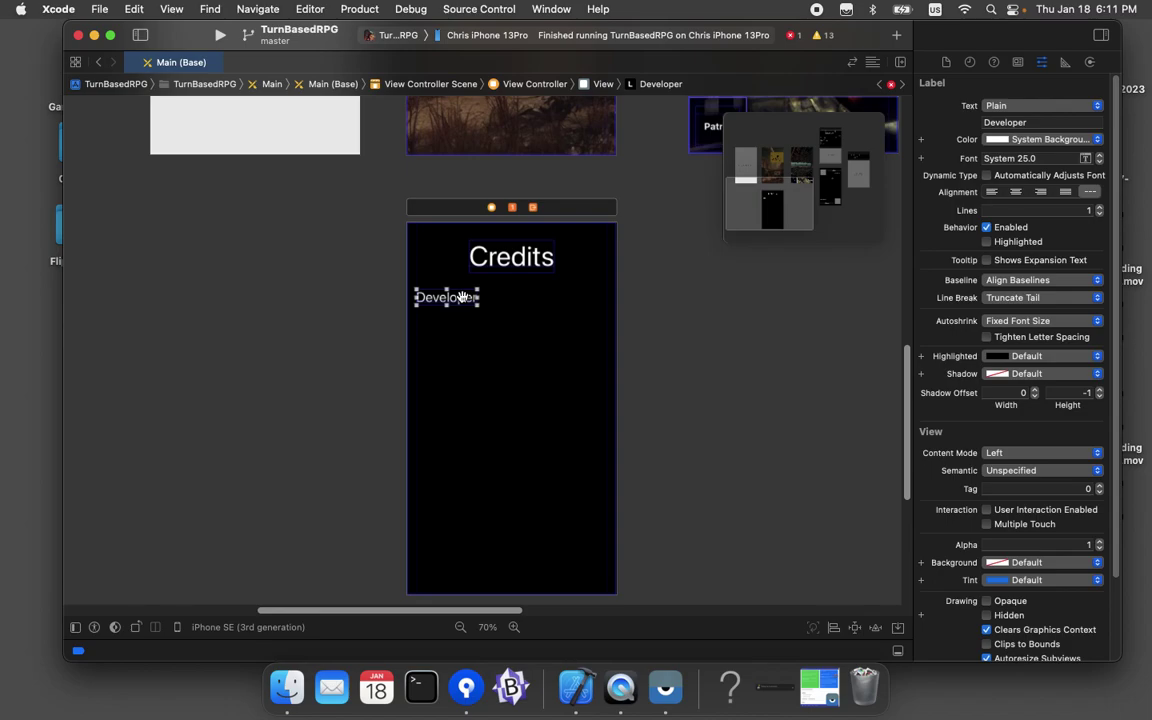
Duplicate the Developer label to the view's right margin on the same row and change the copy's text to the developer's name
{"action": "left_click_drag", "start_coordinate": [461, 297], "coordinate": [580, 301]}
{"action": "double_click", "coordinate": [579, 299]}
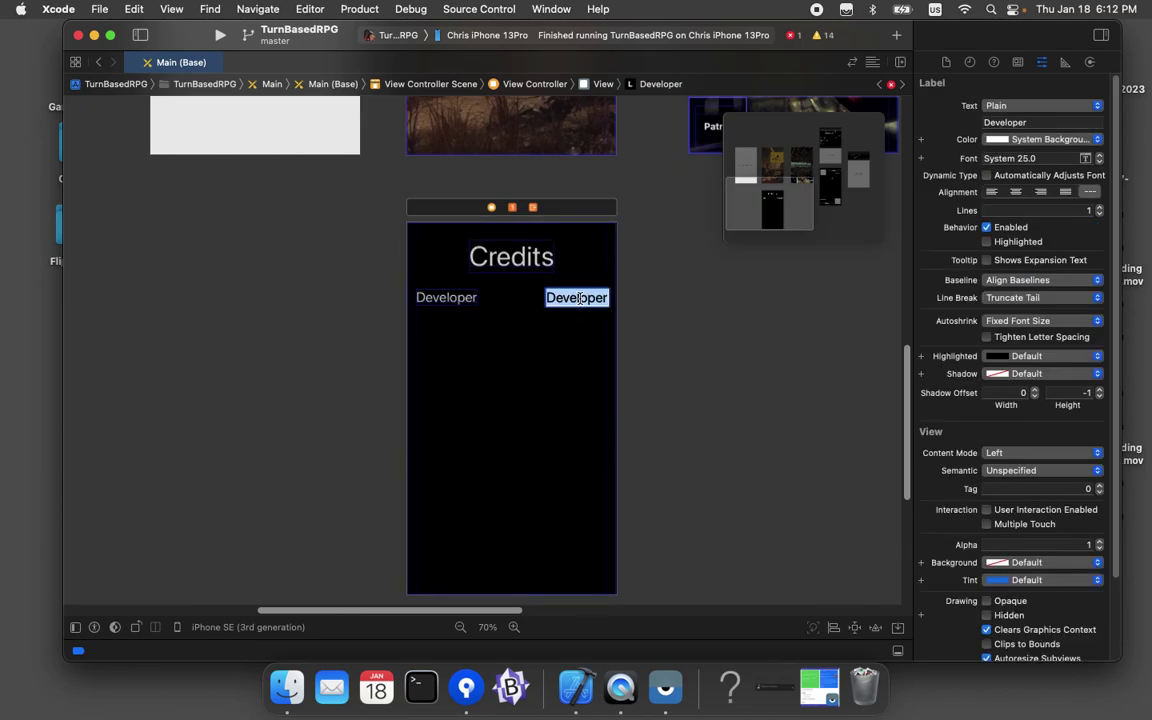
{"action": "type", "text": "Grymm"}
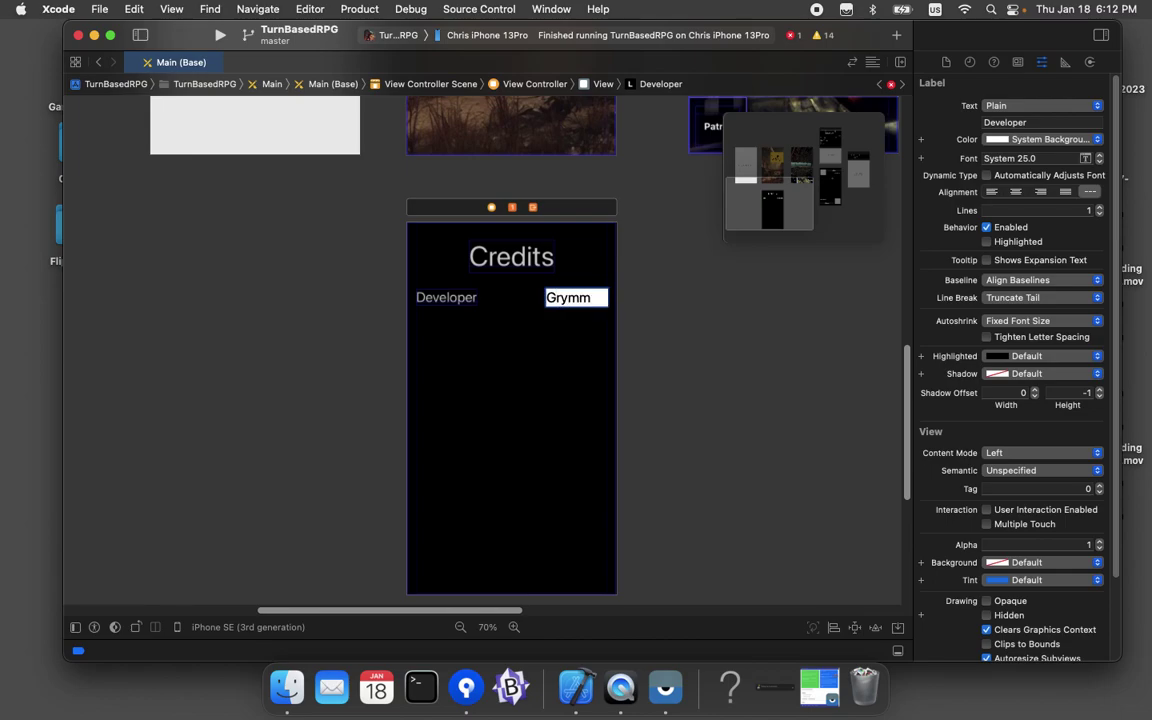
{"action": "left_click", "coordinate": [445, 293]}
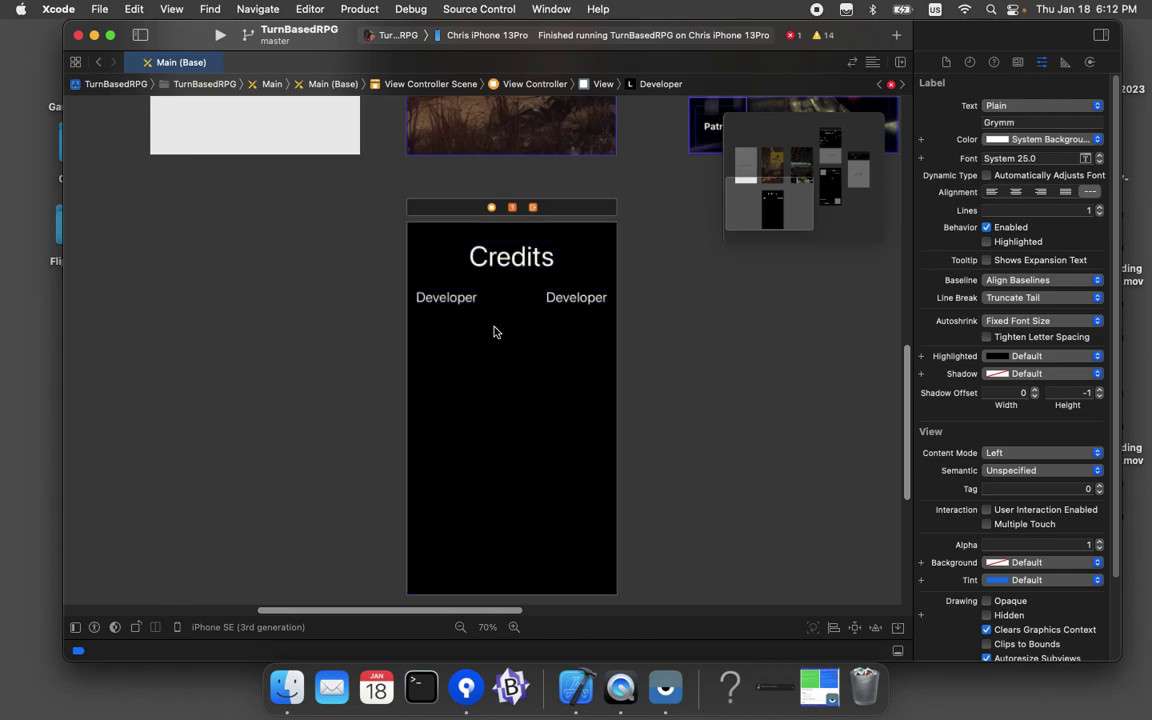
Duplicate the Developer label and its name label together as a second row directly below
{"action": "left_click", "coordinate": [452, 296]}
{"action": "left_click", "coordinate": [566, 296], "text": "shift"}
{"action": "mouse_move", "coordinate": [432, 297]}
{"action": "left_mouse_down"}
{"action": "mouse_move", "coordinate": [440, 290]}
{"action": "mouse_move", "coordinate": [438, 319]}
{"action": "left_mouse_up"}
{"action": "left_click", "coordinate": [442, 360]}
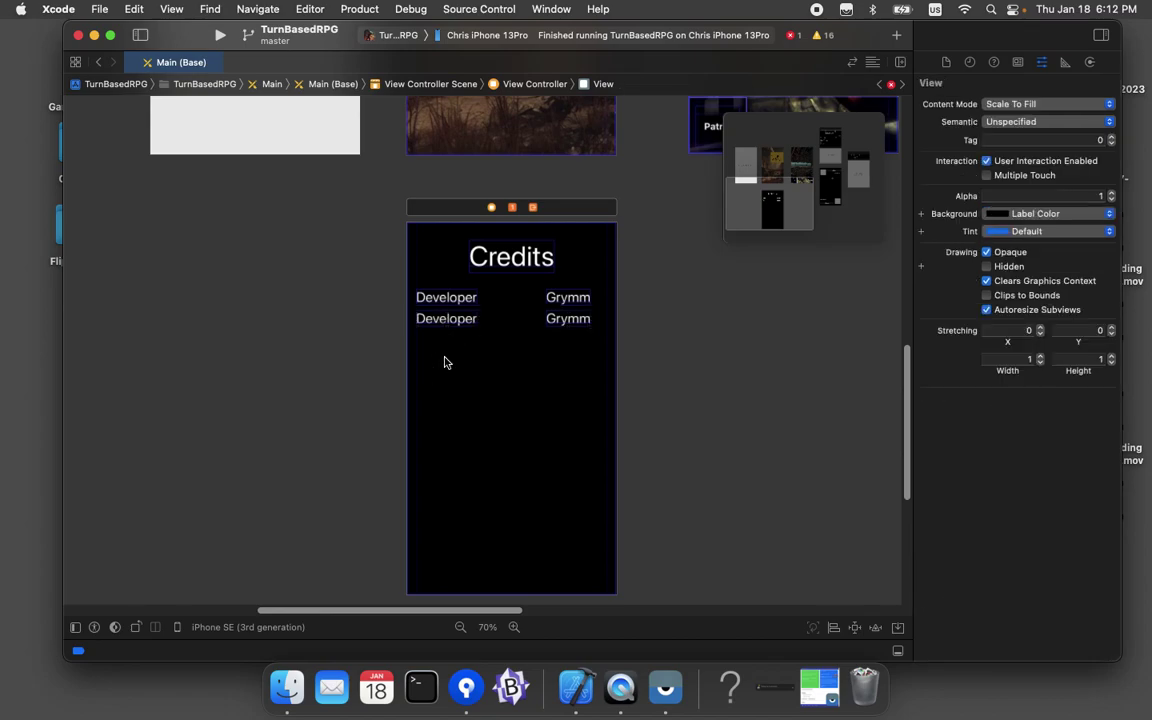
Change the second row's labels to "Art" and "OpenAI"
{"action": "left_click", "coordinate": [446, 318]}
{"action": "double_click", "coordinate": [446, 318]}
{"action": "type", "text": "A"}
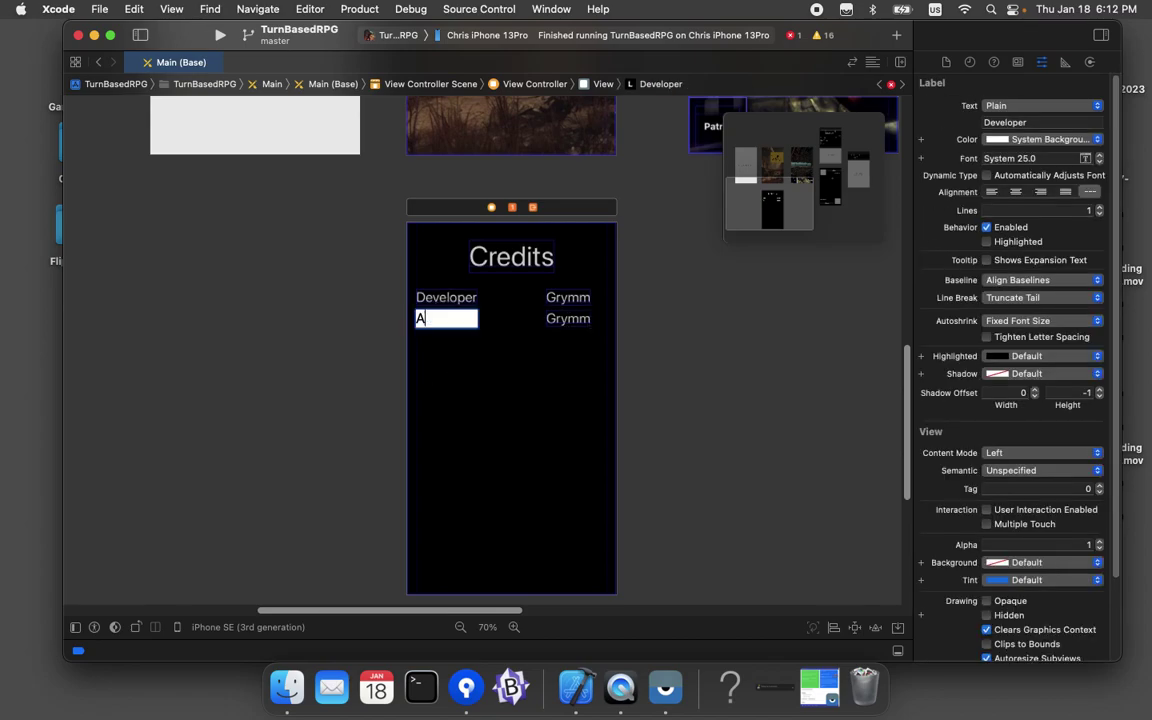
{"action": "type", "text": "rt"}
{"action": "left_click", "coordinate": [585, 316]}
{"action": "double_click", "coordinate": [585, 319]}
{"action": "type", "text": "OpenAI"}
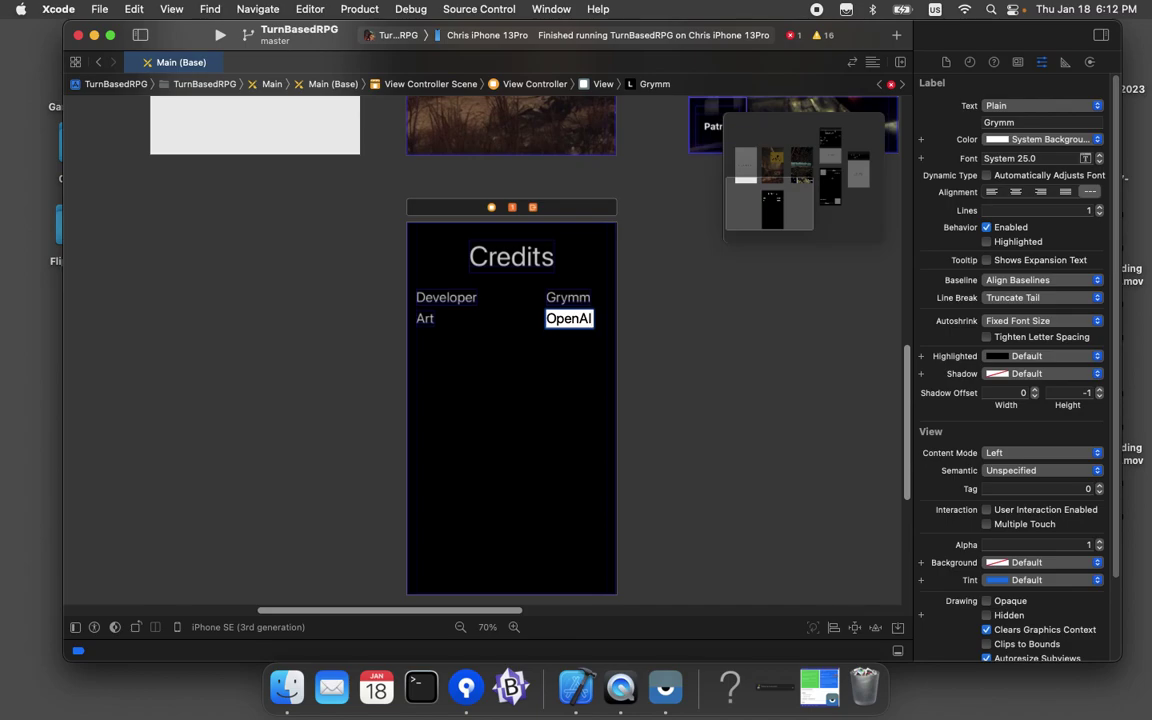
{"action": "key", "text": "Return"}
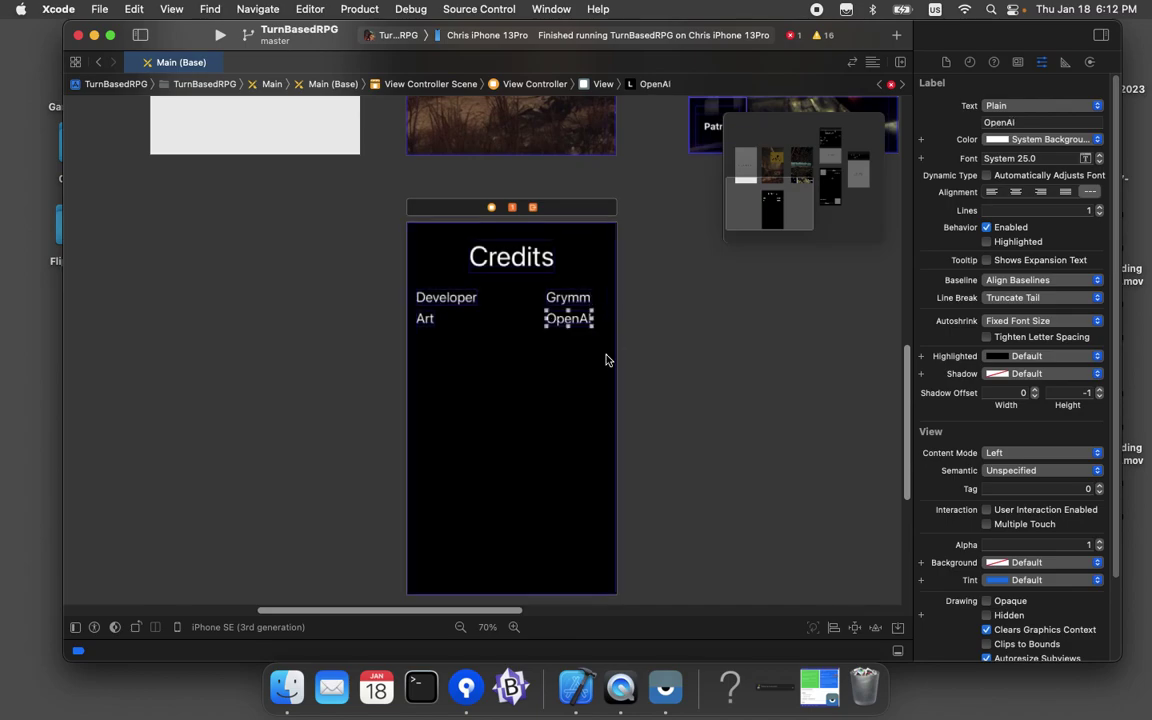
Duplicate the Art and OpenAI labels together as a third row directly below, aligned with the rows above
{"action": "left_click", "coordinate": [699, 345]}
{"action": "left_click", "coordinate": [427, 321]}
{"action": "left_click", "coordinate": [552, 319], "text": "shift"}
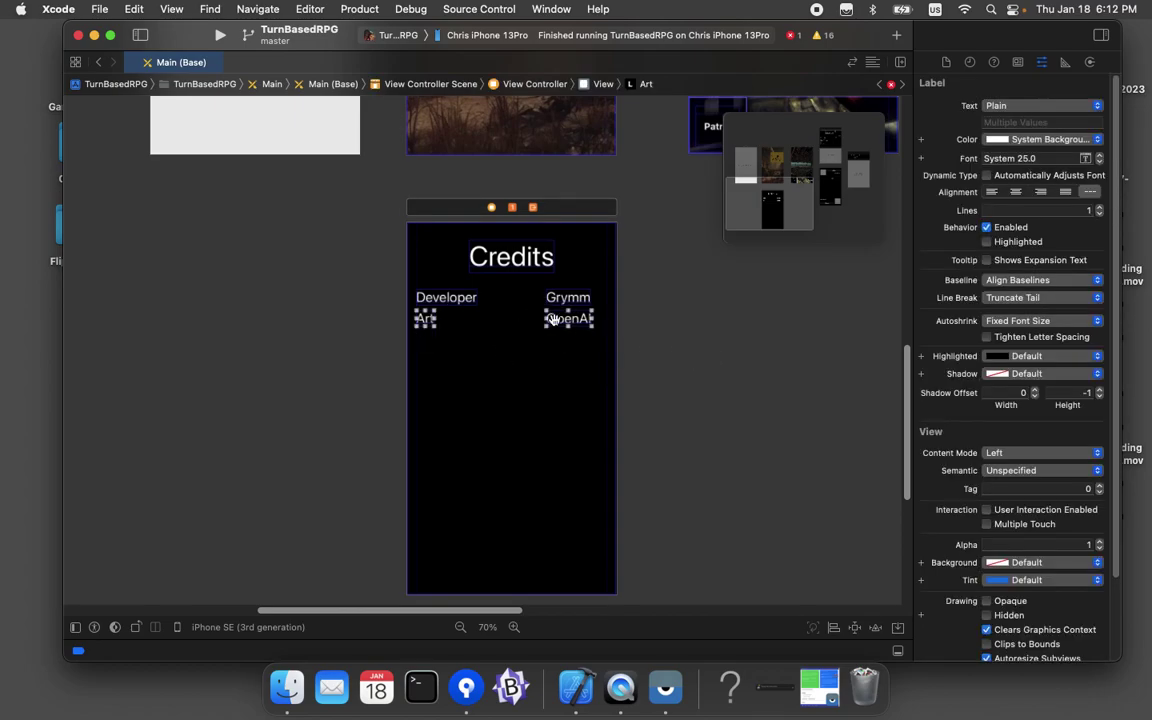
{"action": "left_click_drag", "start_coordinate": [552, 319], "coordinate": [553, 344]}
{"action": "left_click_drag", "start_coordinate": [552, 341], "coordinate": [550, 342]}
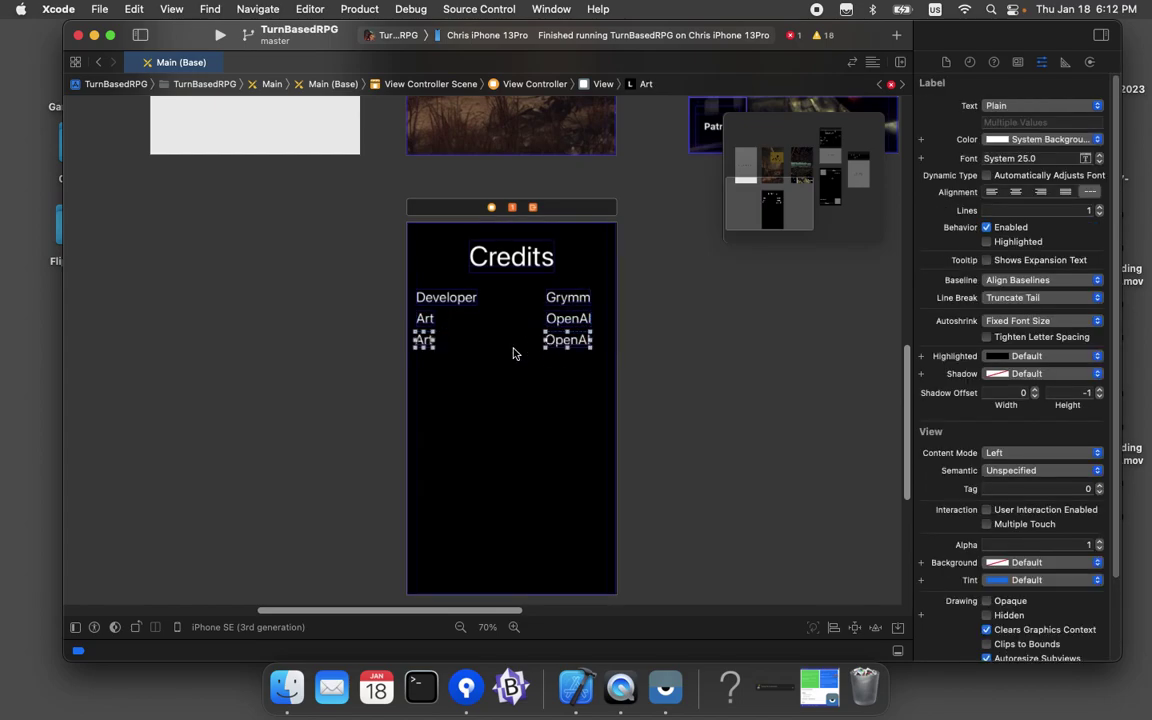
Change the third row's role label to "Tester" and its other label to the tester's name
{"action": "double_click", "coordinate": [425, 338]}
{"action": "type", "text": "T"}
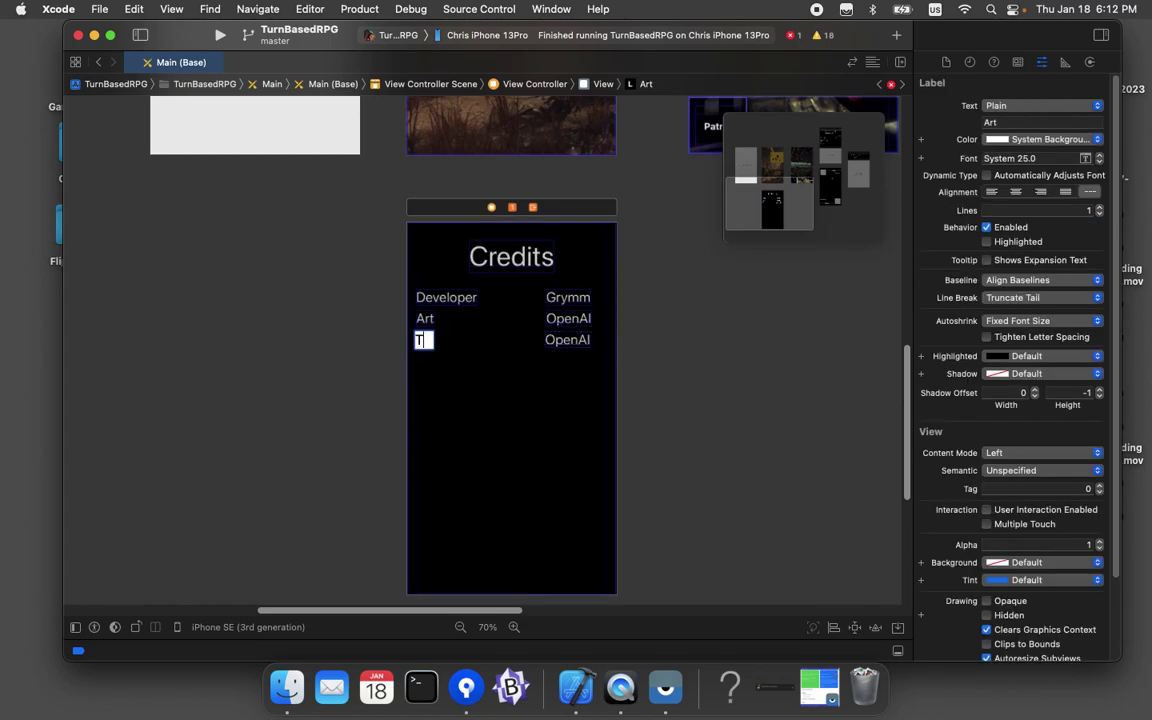
{"action": "type", "text": "ester"}
{"action": "key", "text": "Return"}
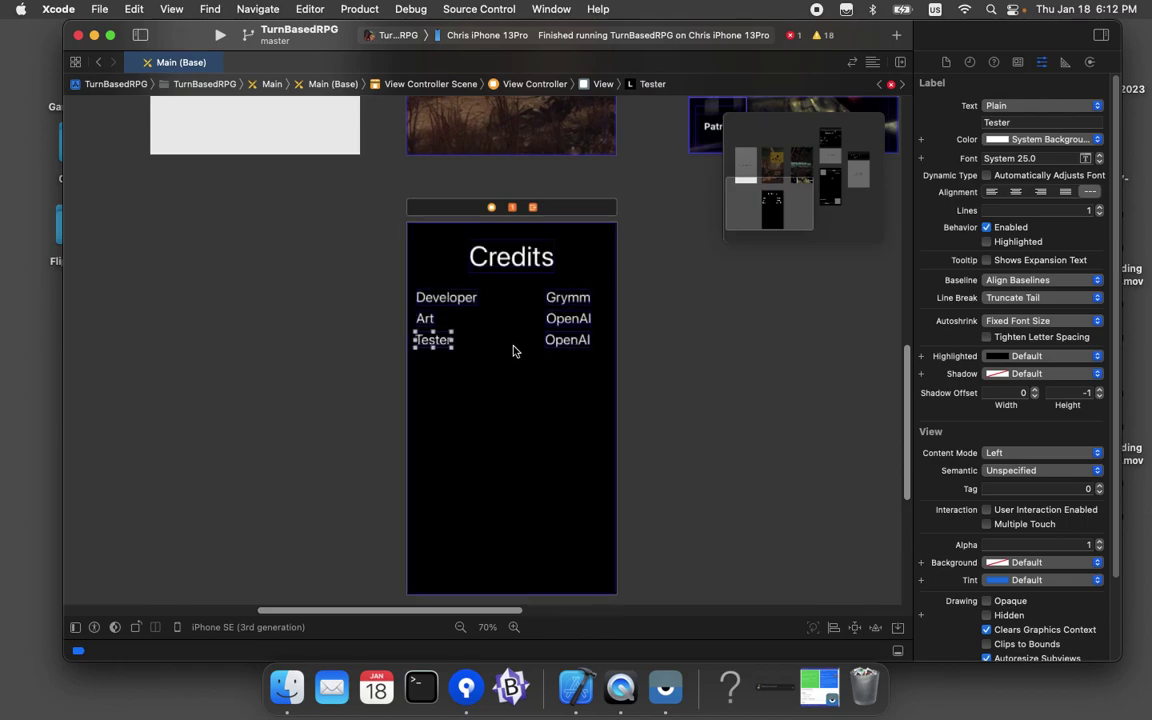
{"action": "double_click", "coordinate": [558, 340]}
{"action": "type", "text": "Dan"}
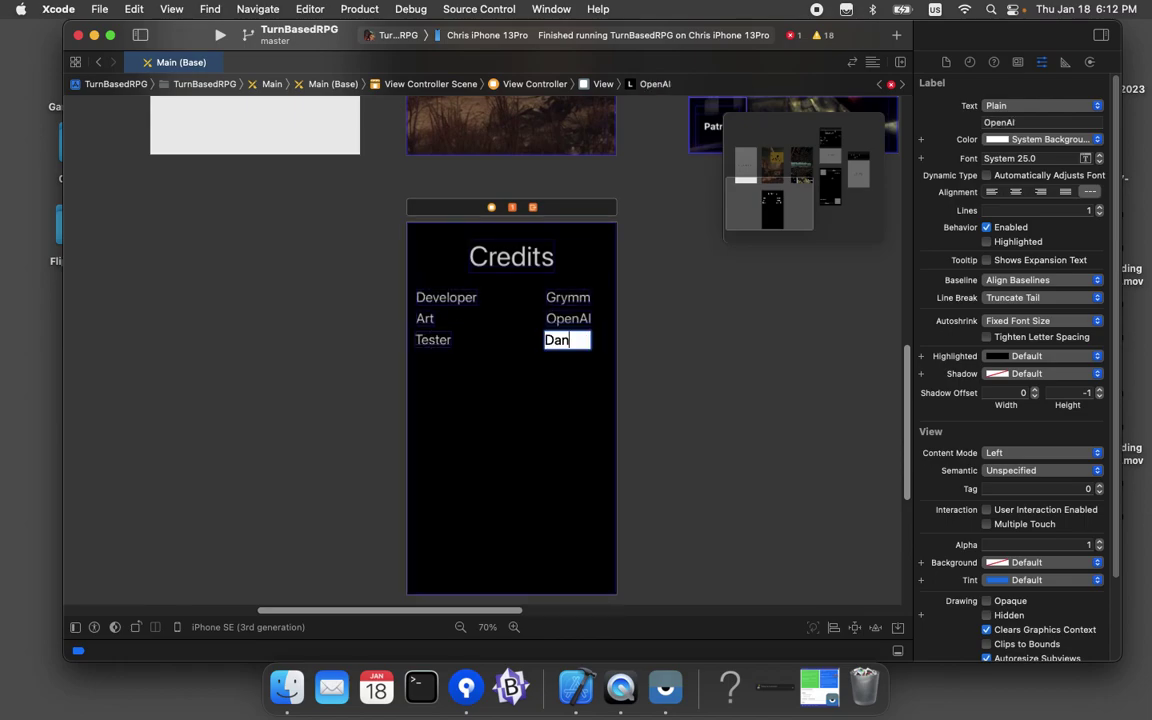
{"action": "left_click", "coordinate": [672, 321]}
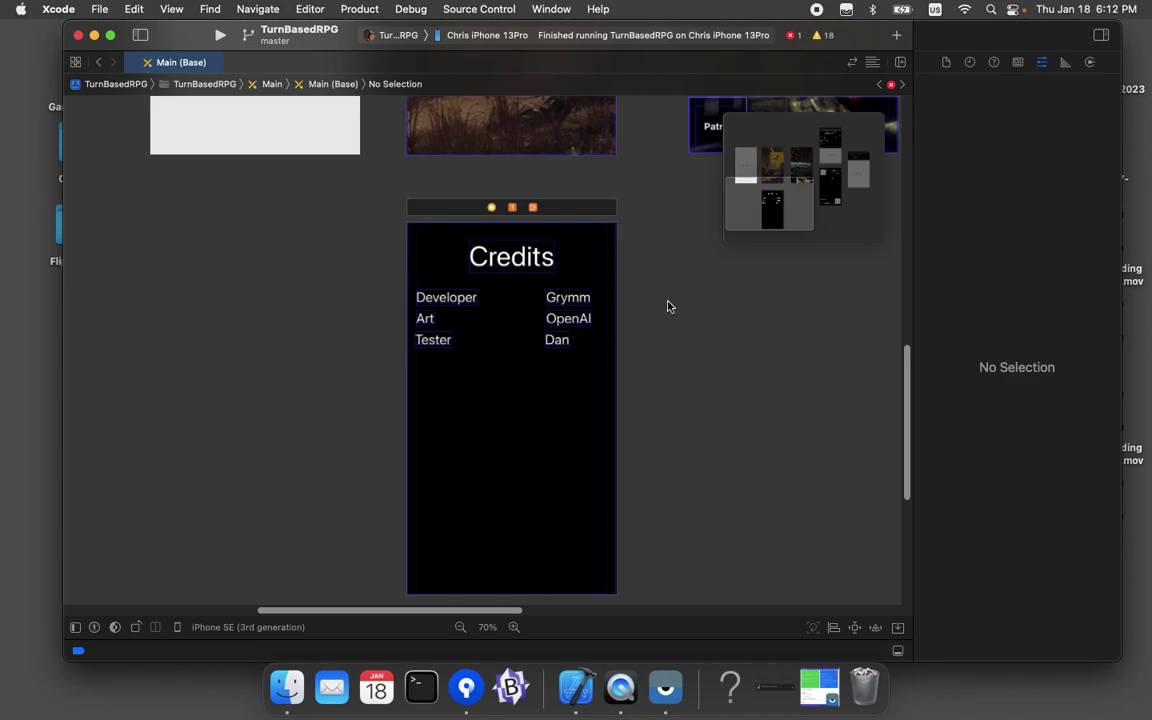
{"action": "scroll", "coordinate": [669, 306], "scroll_direction": "up", "scroll_amount": 3}
{"action": "scroll", "coordinate": [669, 306], "scroll_direction": "down", "scroll_amount": 1}
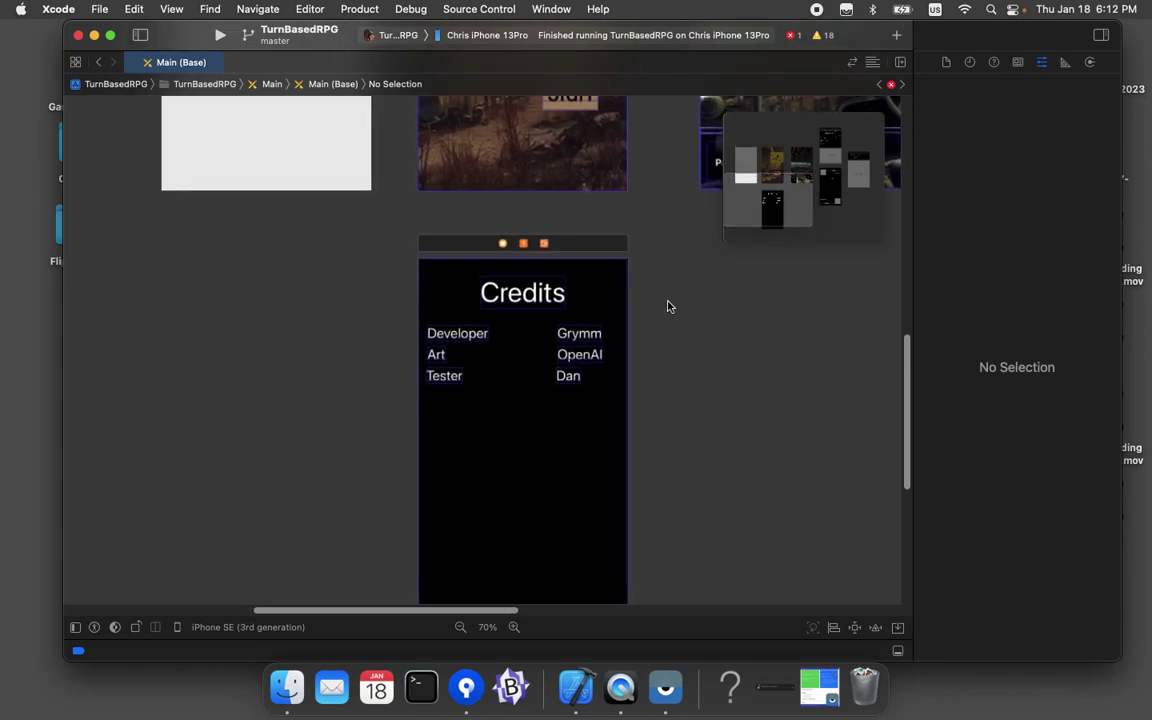
{"action": "scroll", "coordinate": [671, 307], "scroll_direction": "left", "scroll_amount": 1}
{"action": "scroll", "coordinate": [669, 306], "scroll_direction": "up", "scroll_amount": 1}
{"action": "scroll", "coordinate": [669, 306], "scroll_direction": "right", "scroll_amount": 1}
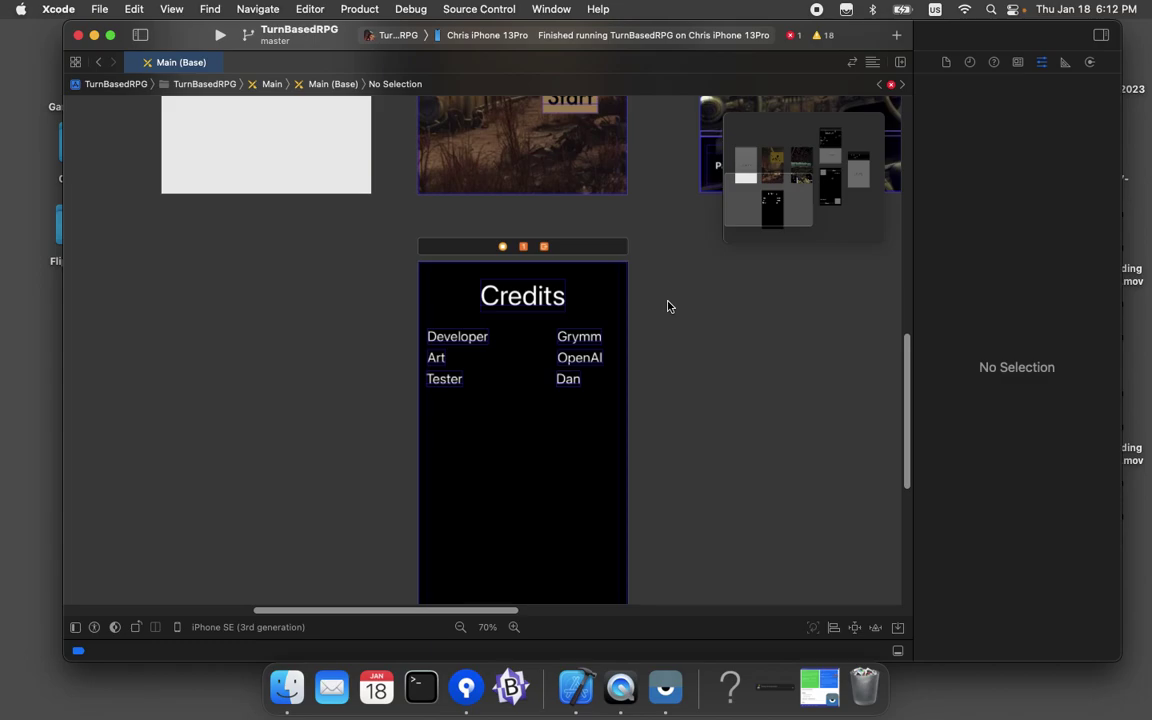
{"action": "scroll", "coordinate": [670, 307], "scroll_direction": "up", "scroll_amount": 1}
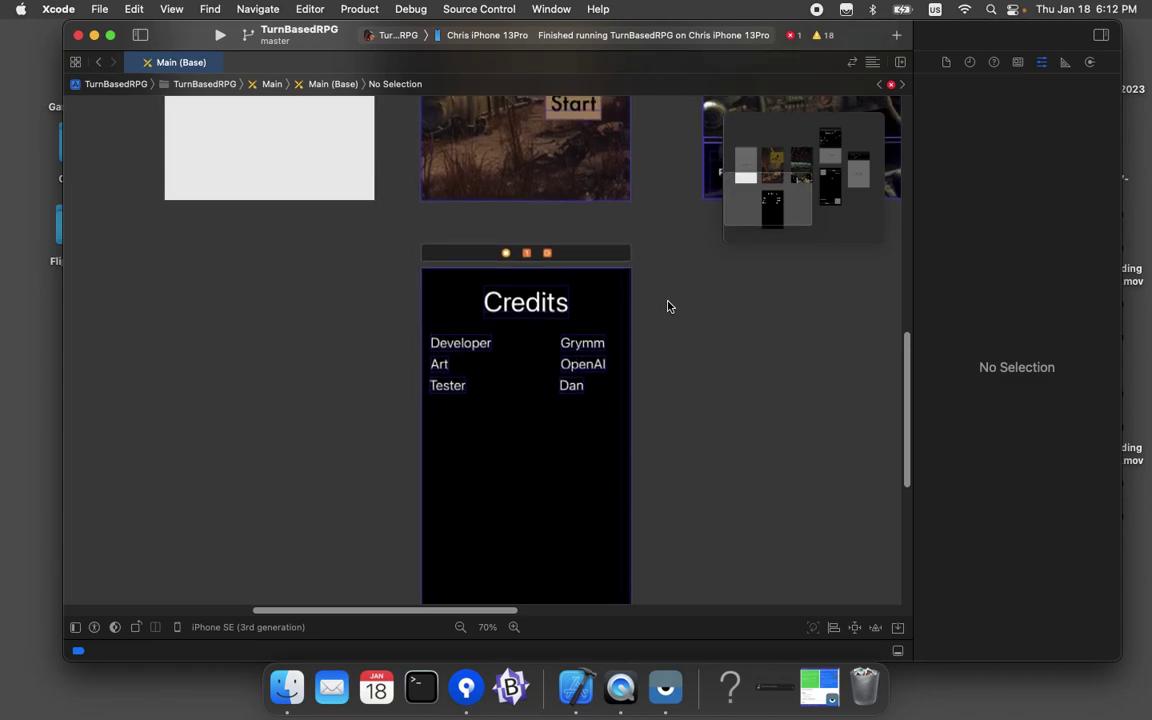
{"action": "scroll", "coordinate": [670, 307], "scroll_direction": "down", "scroll_amount": 1}
{"action": "scroll", "coordinate": [669, 306], "scroll_direction": "down", "scroll_amount": 1}
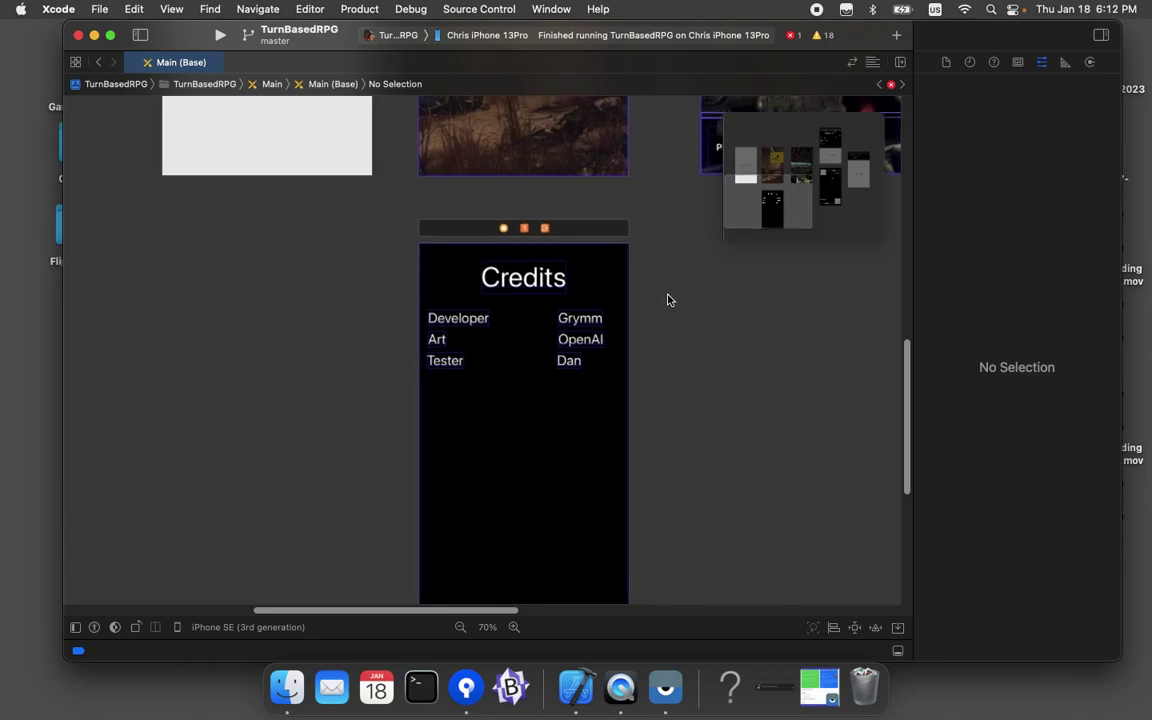
Add a plain Button to the initial view controller below the Start button and resize it to the Start button's width
{"action": "scroll", "coordinate": [669, 302], "scroll_direction": "up", "scroll_amount": 3}
{"action": "scroll", "coordinate": [669, 300], "scroll_direction": "left", "scroll_amount": 1}
{"action": "scroll", "coordinate": [669, 300], "scroll_direction": "up", "scroll_amount": 6}
{"action": "scroll", "coordinate": [669, 300], "scroll_direction": "left", "scroll_amount": 1}
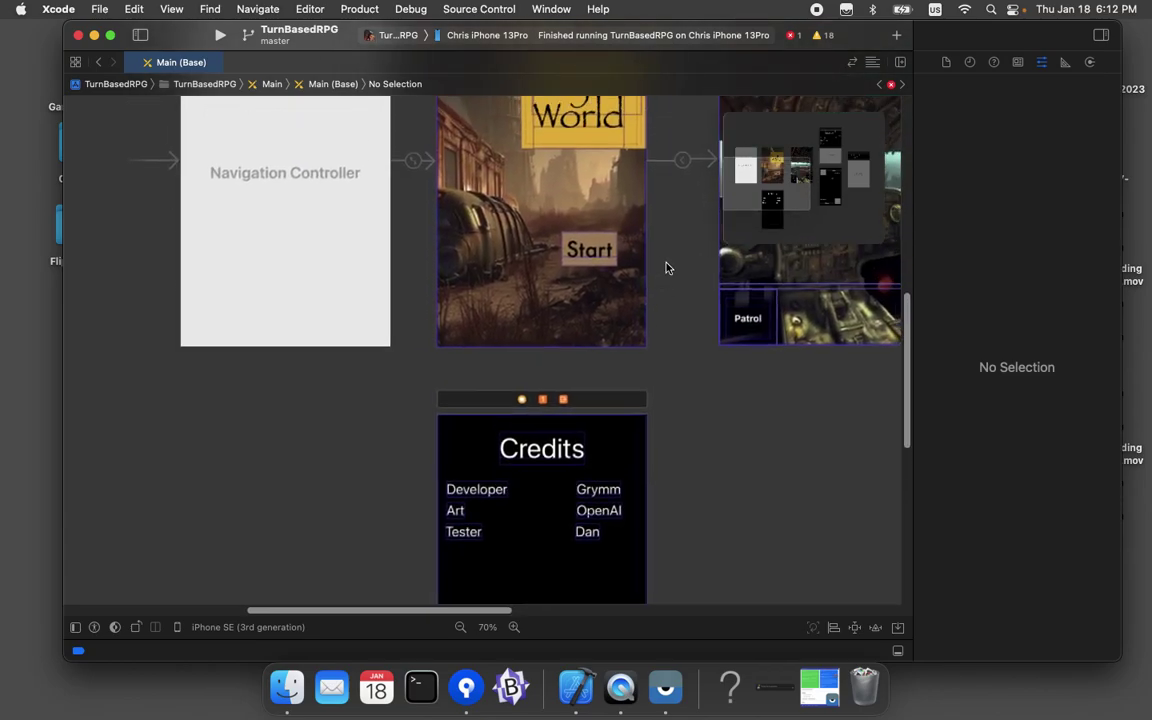
{"action": "scroll", "coordinate": [667, 268], "scroll_direction": "up", "scroll_amount": 2}
{"action": "scroll", "coordinate": [667, 268], "scroll_direction": "right", "scroll_amount": 1}
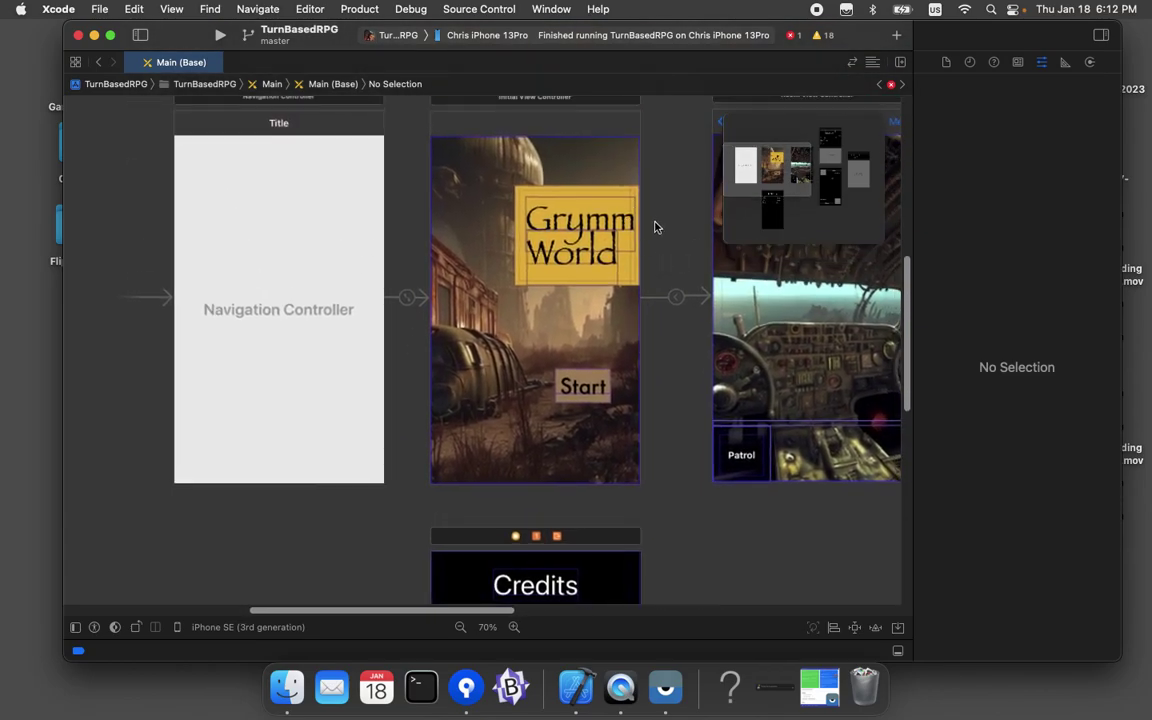
{"action": "left_click", "coordinate": [513, 12]}
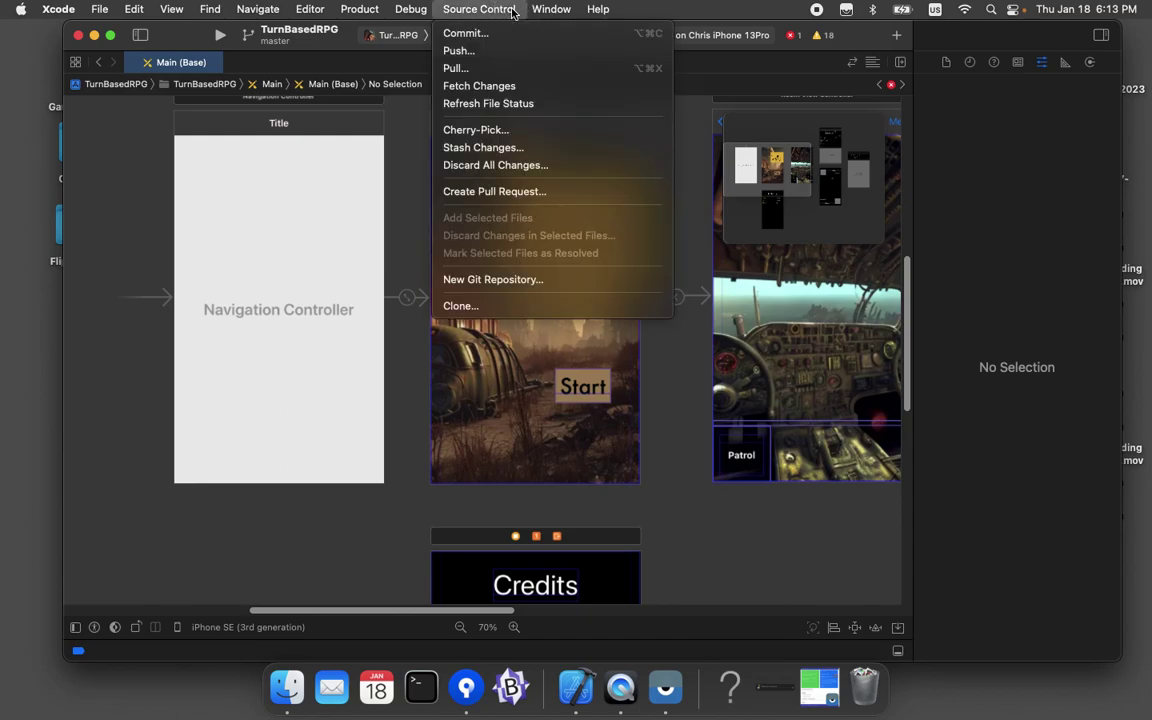
{"action": "left_click", "coordinate": [513, 10]}
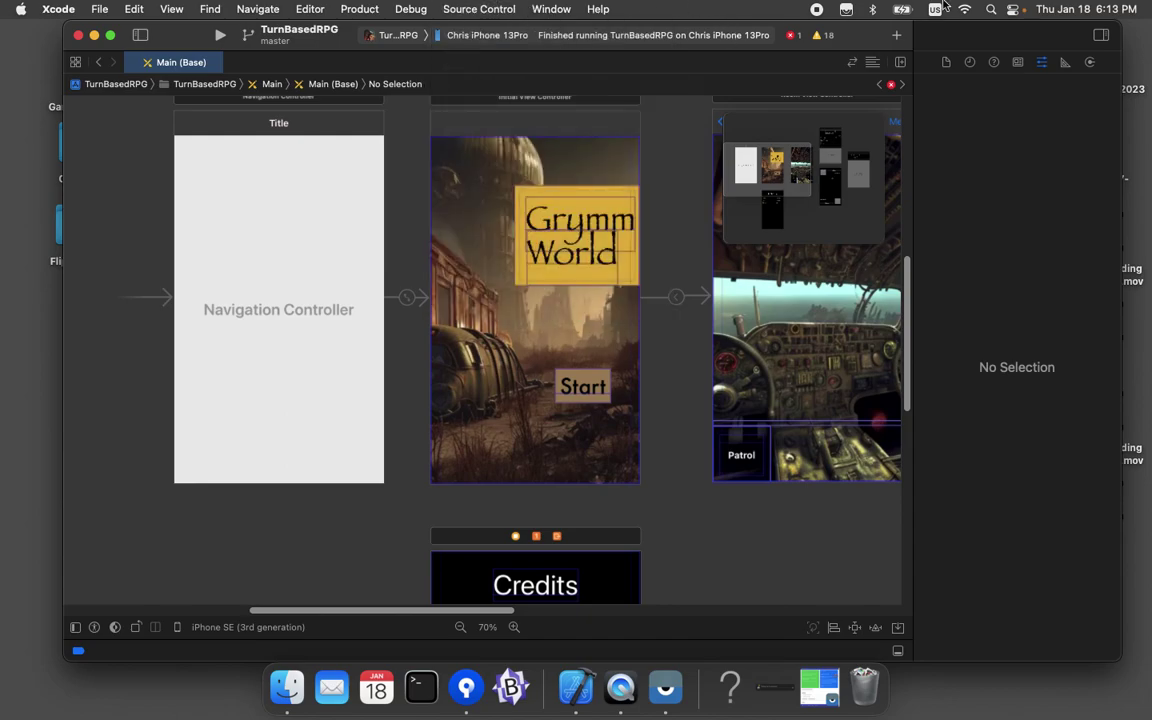
{"action": "left_click", "coordinate": [896, 35]}
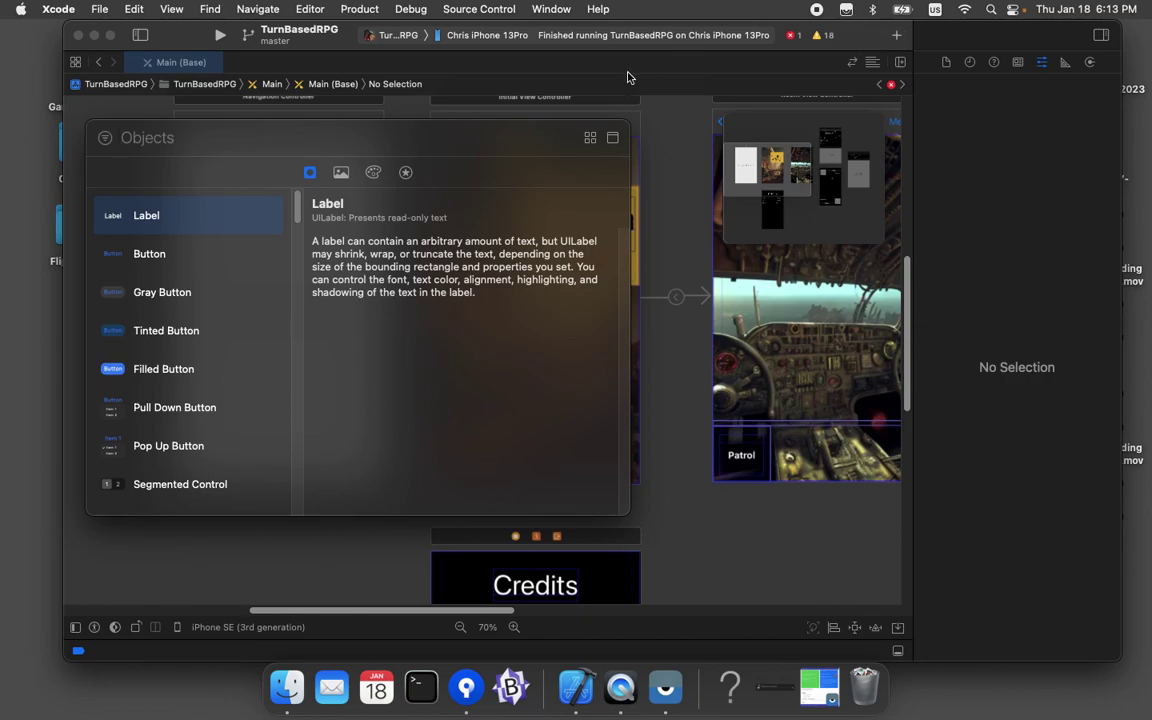
{"action": "type", "text": "butt"}
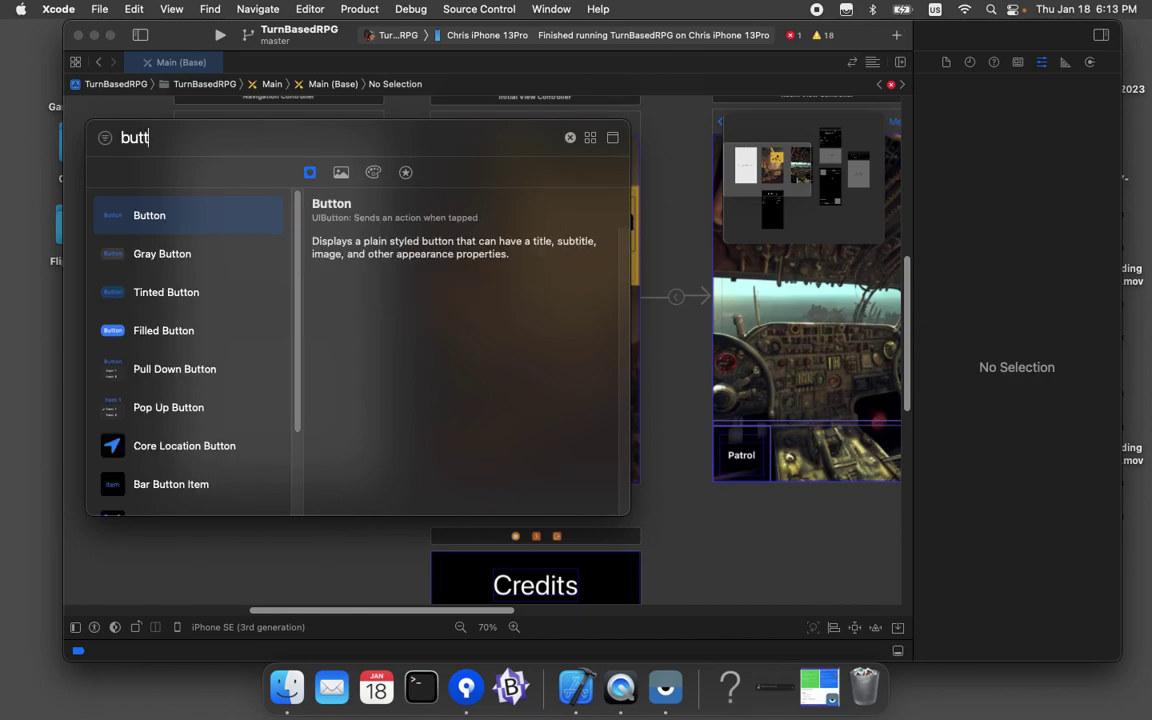
{"action": "key", "text": "super+a"}
{"action": "left_click_drag", "start_coordinate": [129, 224], "coordinate": [576, 438]}
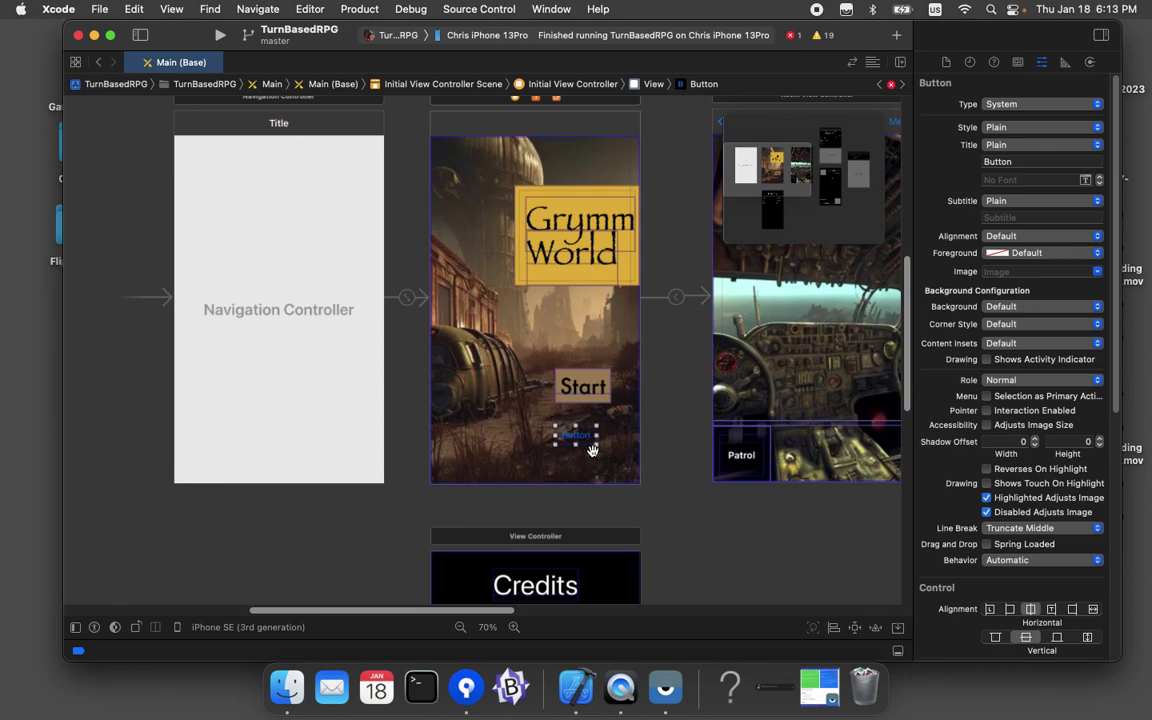
{"action": "left_click_drag", "start_coordinate": [597, 444], "coordinate": [611, 449]}
Set the new button's title to "Credits"
{"action": "double_click", "coordinate": [1019, 160]}
{"action": "type", "text": "Cred"}
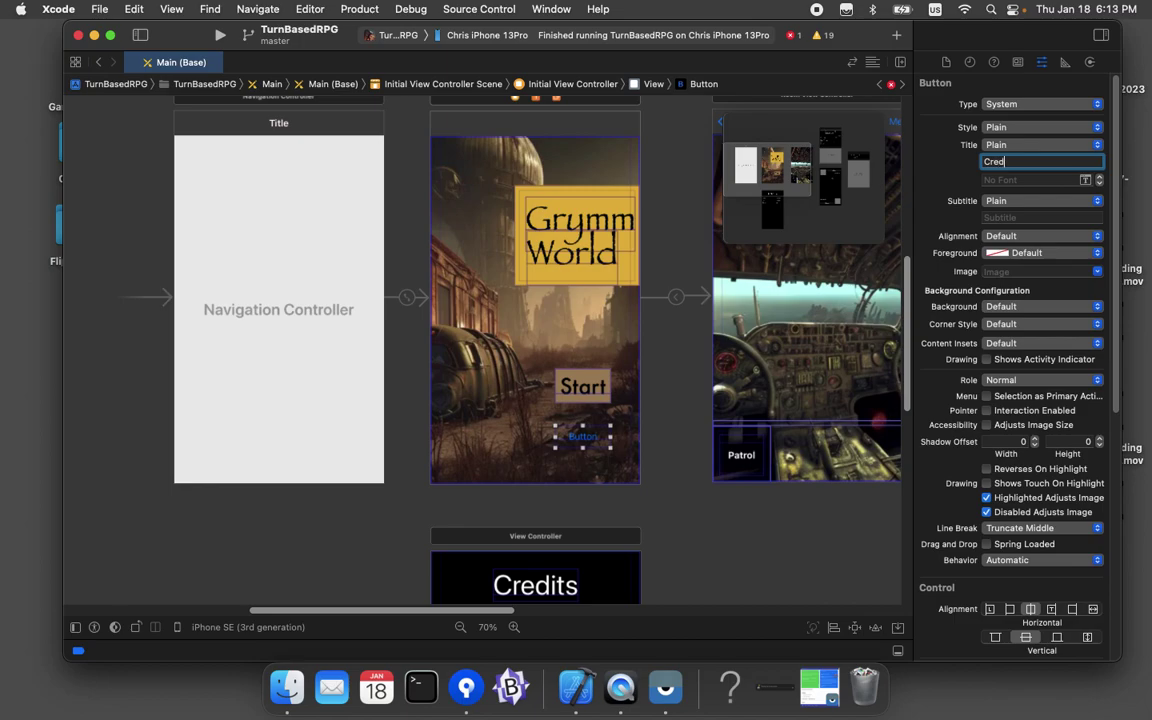
{"action": "type", "text": "its"}
{"action": "key", "text": "Tab"}
{"action": "key", "text": "Tab"}
{"action": "key", "text": "Tab"}
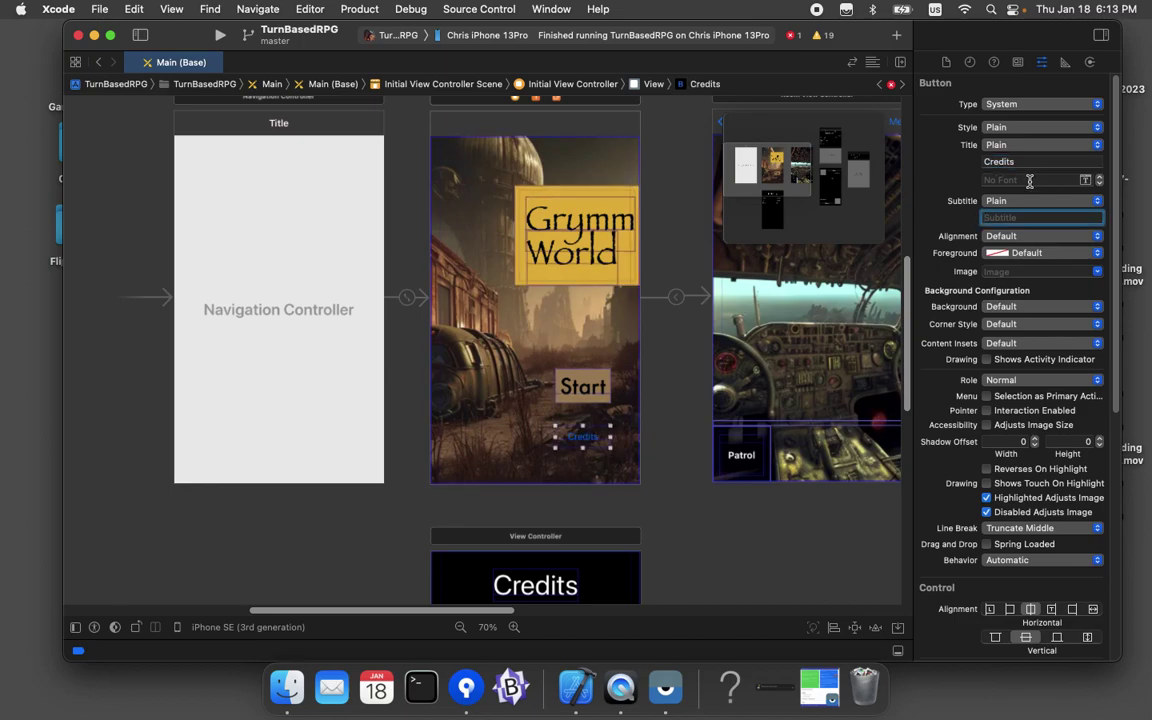
Give the Credits button the recently used golden-yellow background color and make the button slightly taller
{"action": "scroll", "coordinate": [1040, 400], "scroll_direction": "down", "scroll_amount": 10}
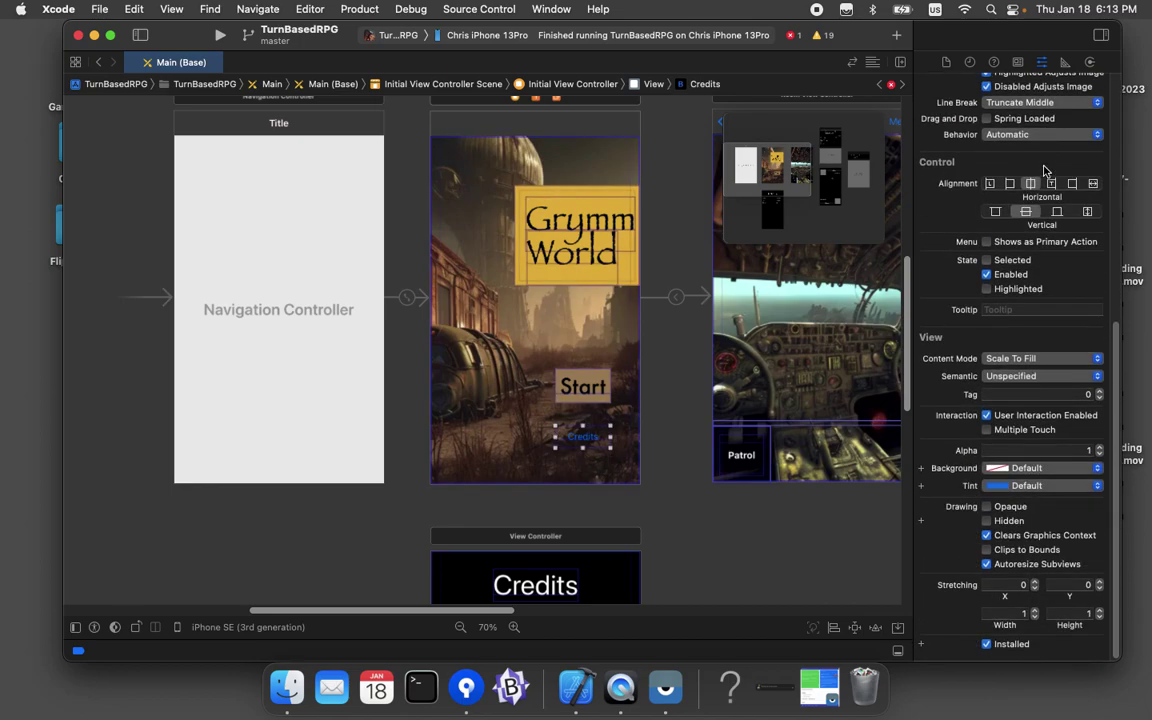
{"action": "left_click", "coordinate": [1037, 473]}
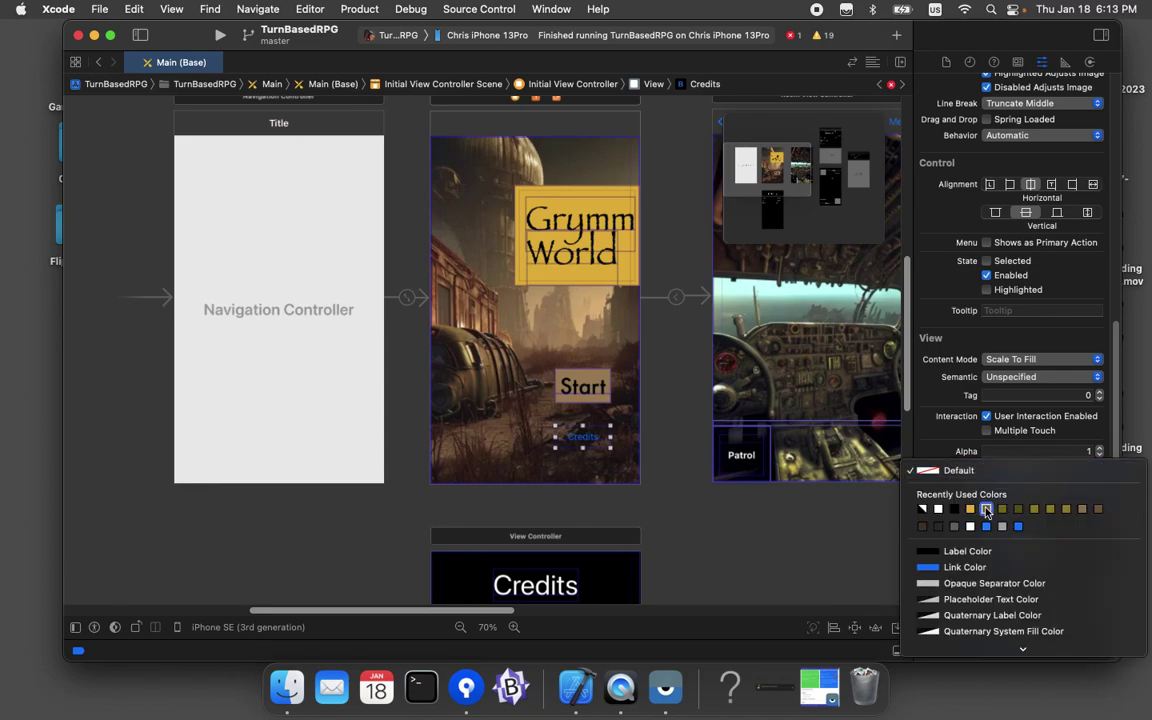
{"action": "left_click", "coordinate": [891, 465]}
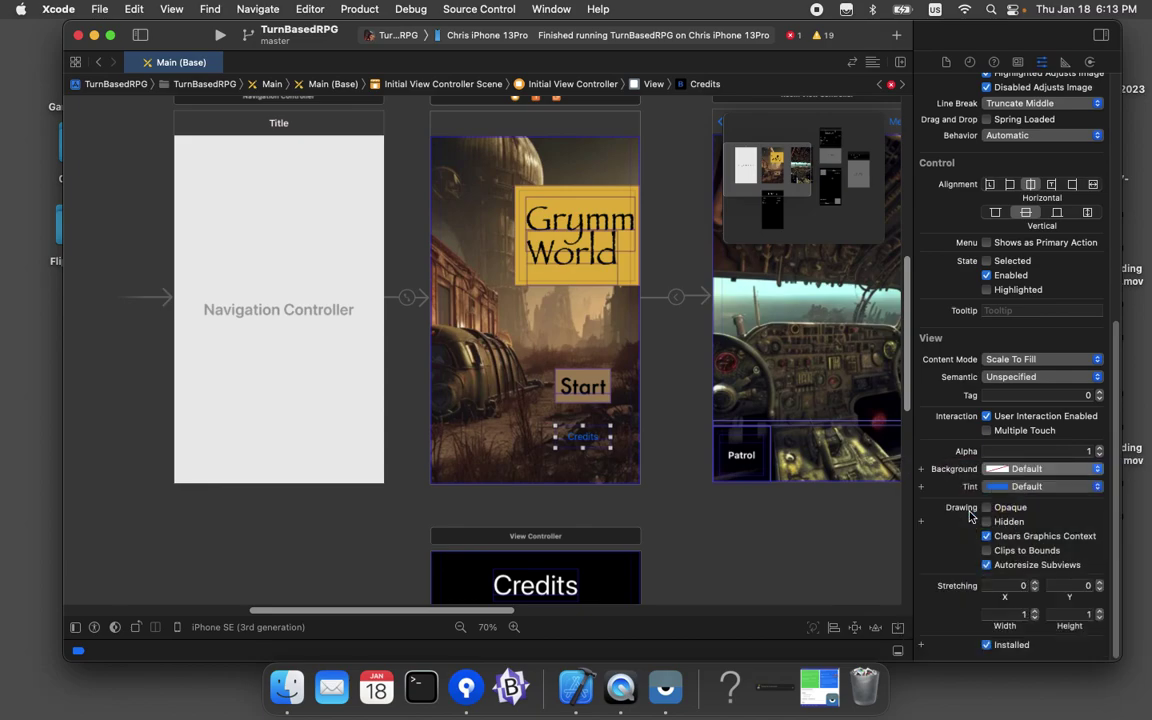
{"action": "left_click", "coordinate": [1047, 473]}
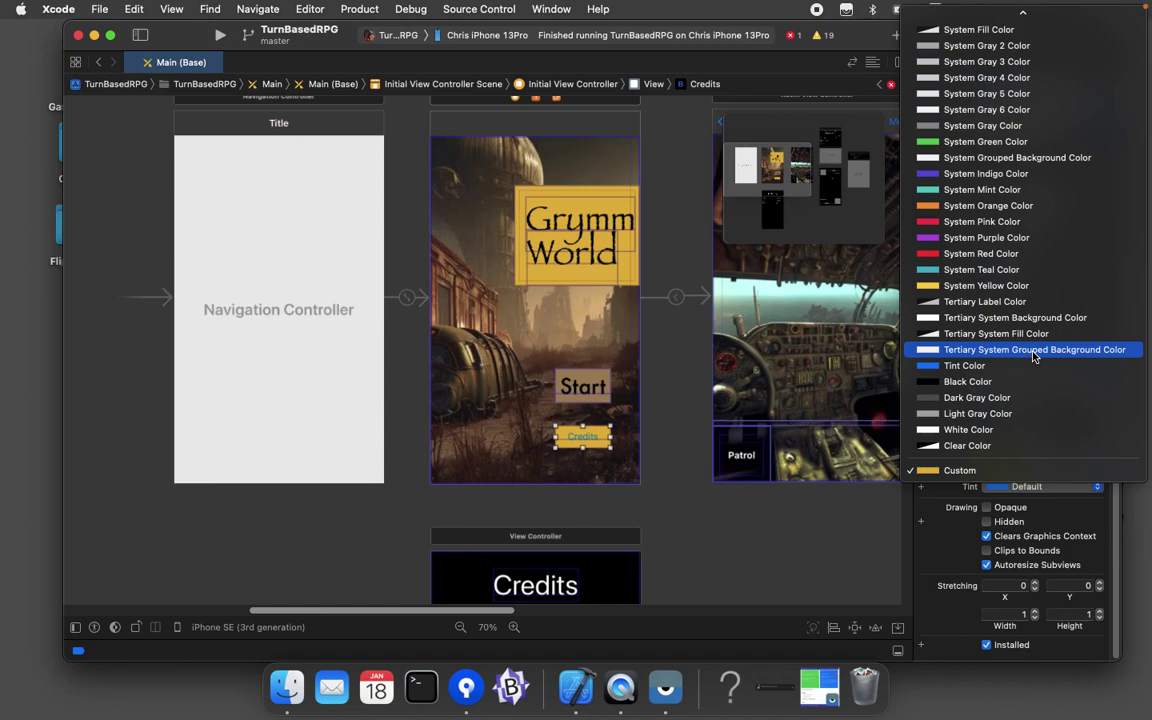
{"action": "left_click", "coordinate": [790, 548]}
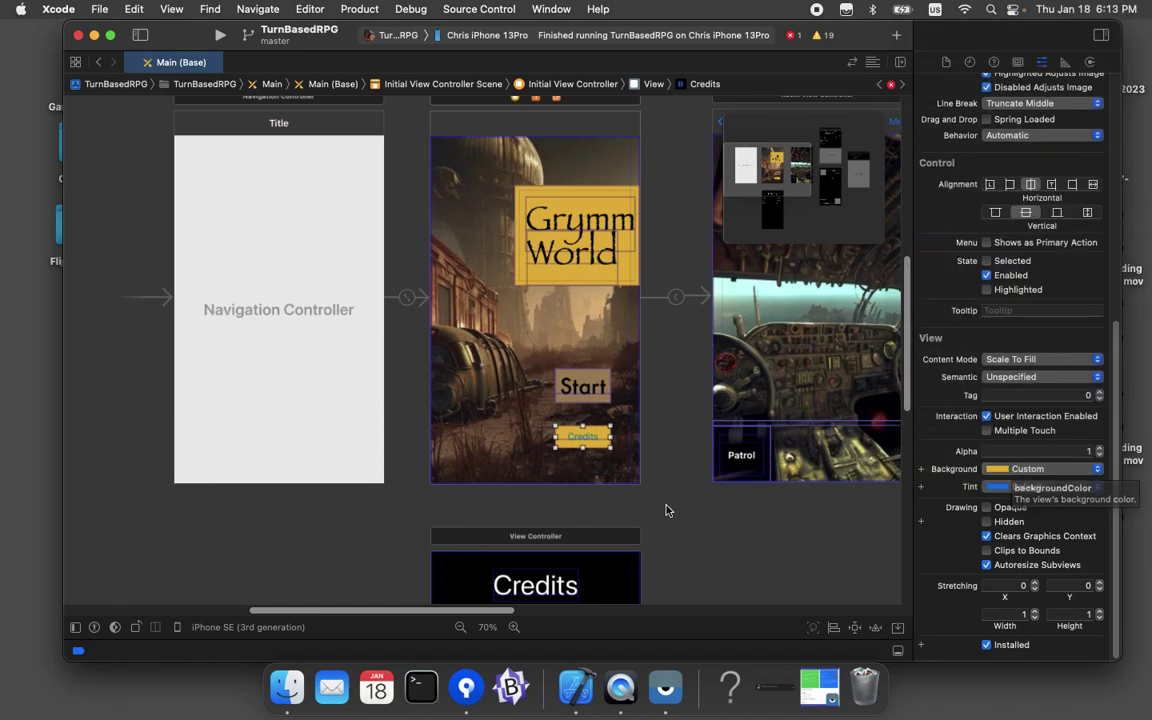
{"action": "left_click_drag", "start_coordinate": [610, 447], "coordinate": [610, 451]}
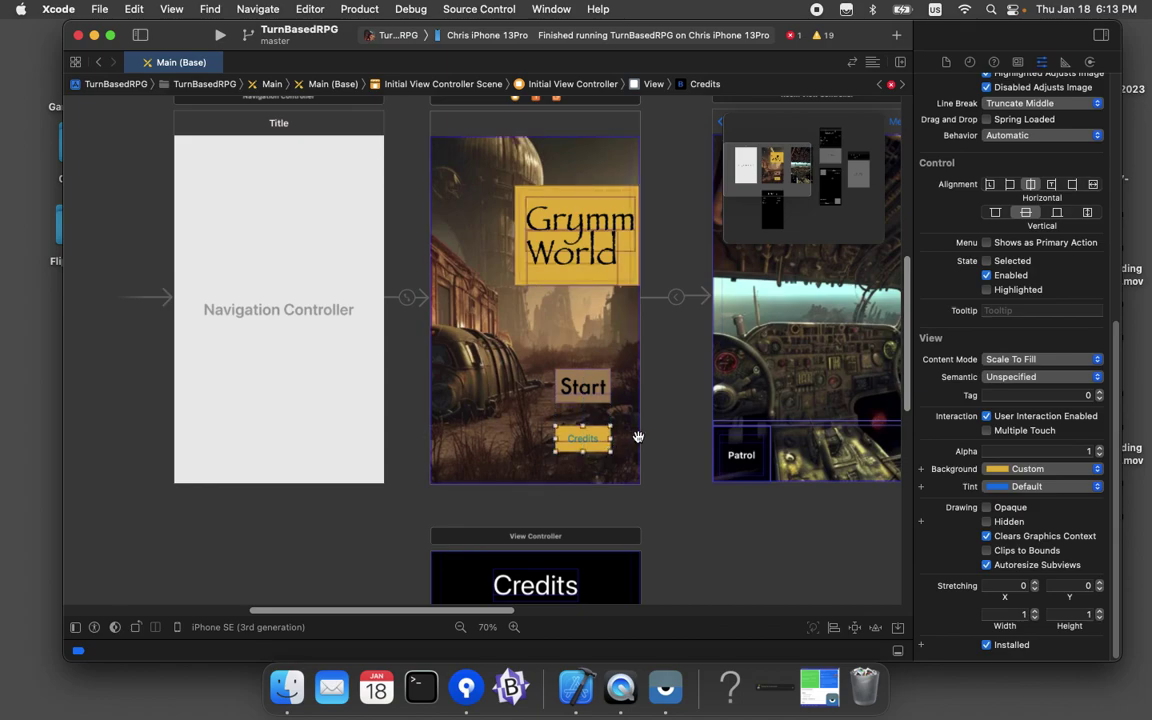
{"action": "left_click", "coordinate": [674, 468]}
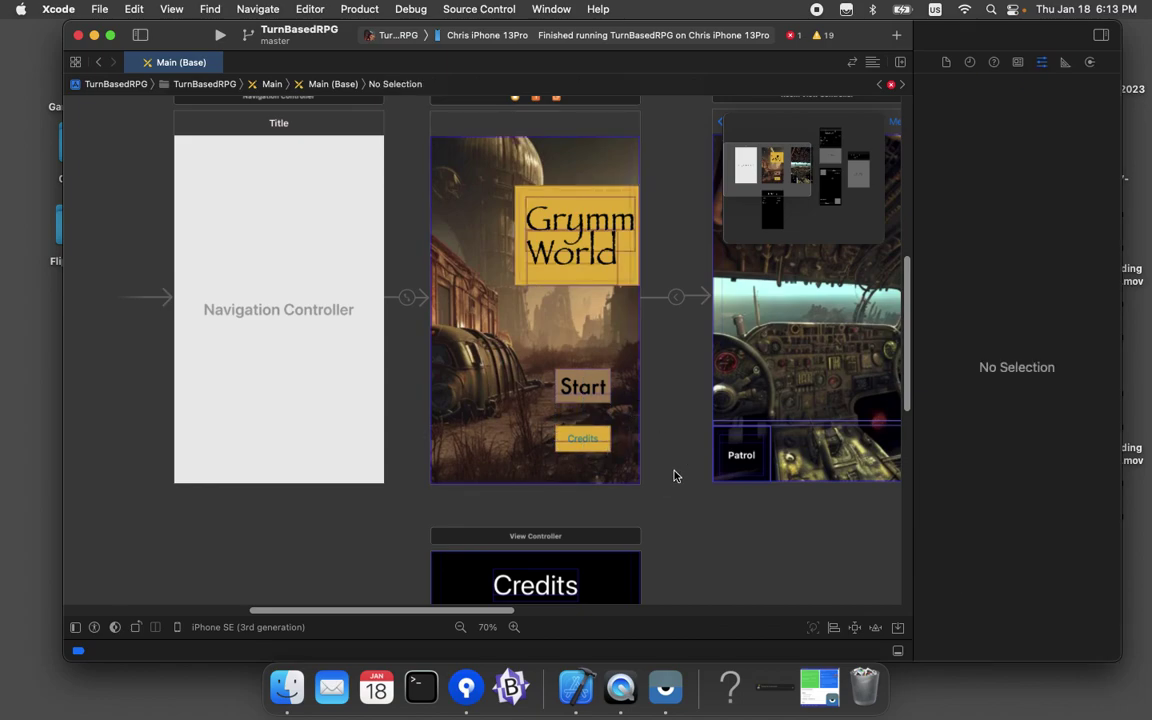
Connect the Credits button on the initial view controller to the credits view controller with a Show action segue
{"action": "scroll", "coordinate": [674, 460], "scroll_direction": "down", "scroll_amount": 2}
{"action": "left_click", "coordinate": [617, 517]}
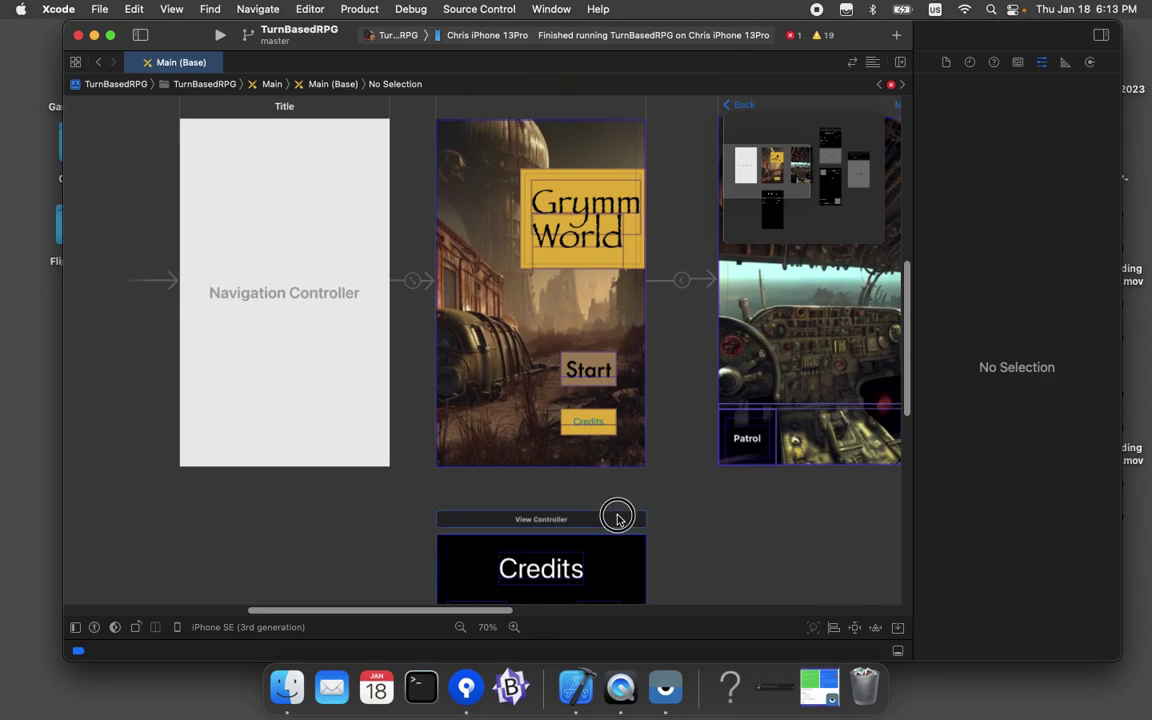
{"action": "left_click", "coordinate": [612, 448]}
{"action": "scroll", "coordinate": [667, 481], "scroll_direction": "down", "scroll_amount": 3}
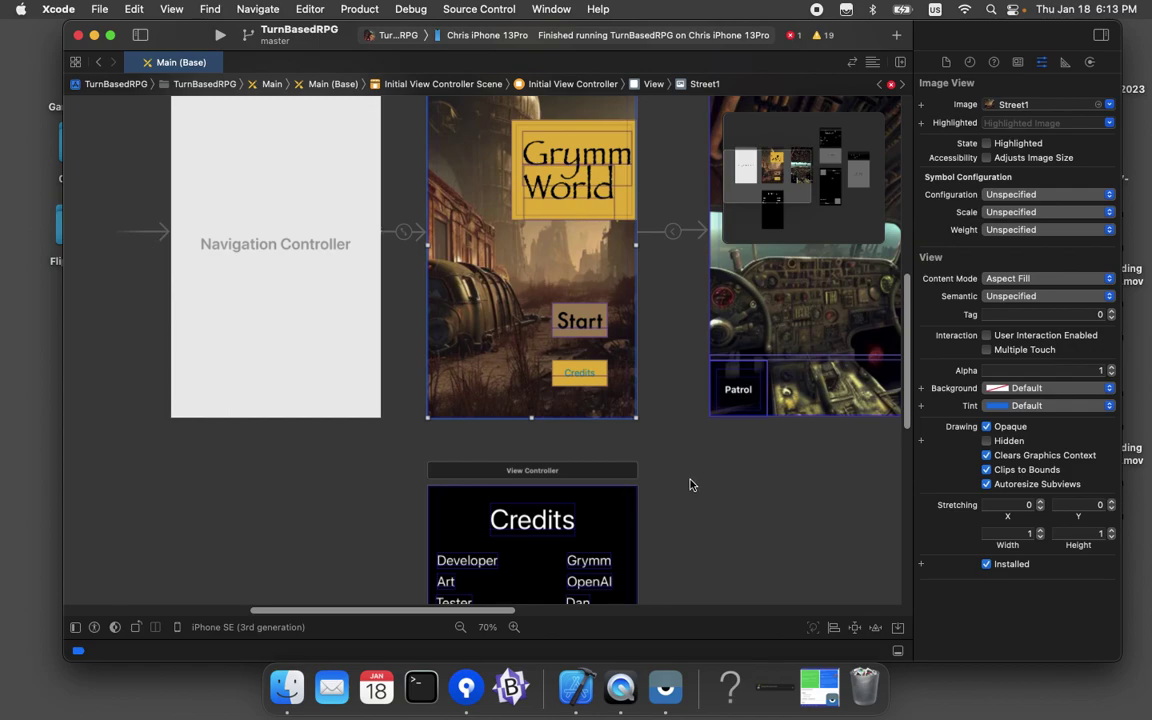
{"action": "left_click", "coordinate": [594, 376]}
{"action": "left_click_drag", "start_coordinate": [594, 376], "coordinate": [629, 508]}
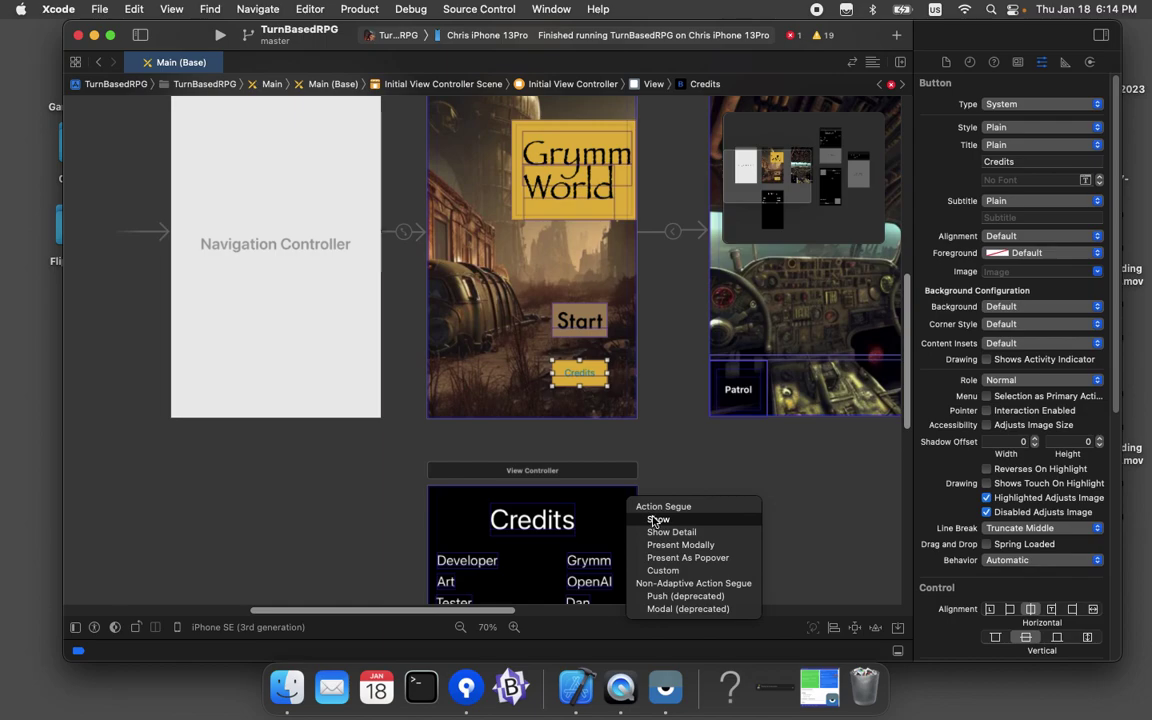
{"action": "left_click", "coordinate": [657, 520]}
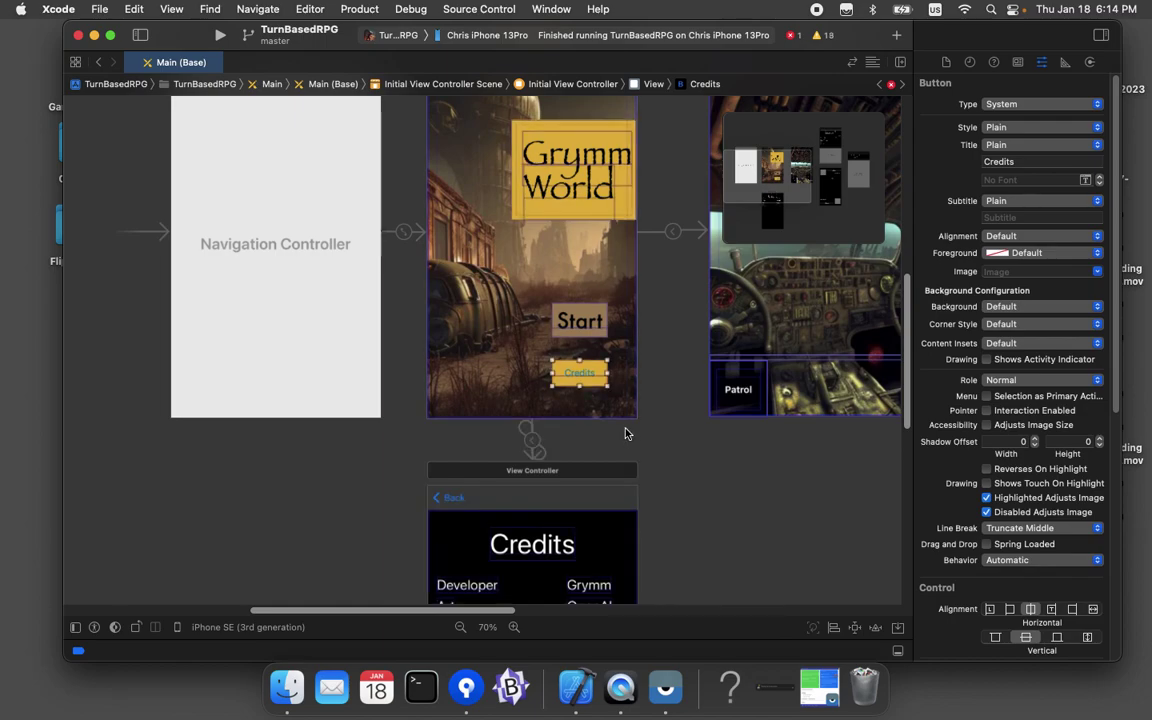
Move the credits view controller further below the initial view controller and run the app on the selected iPhone
{"action": "scroll", "coordinate": [638, 442], "scroll_direction": "down", "scroll_amount": 3}
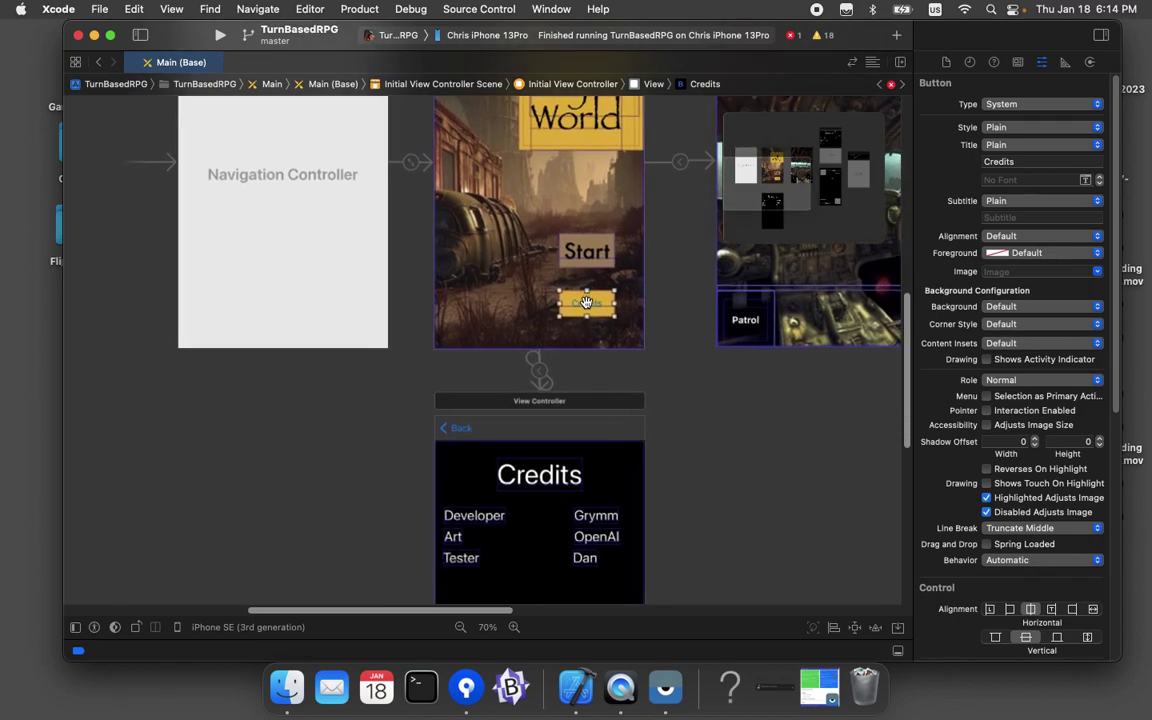
{"action": "left_click_drag", "start_coordinate": [599, 410], "coordinate": [600, 462]}
{"action": "scroll", "coordinate": [650, 432], "scroll_direction": "down", "scroll_amount": 5}
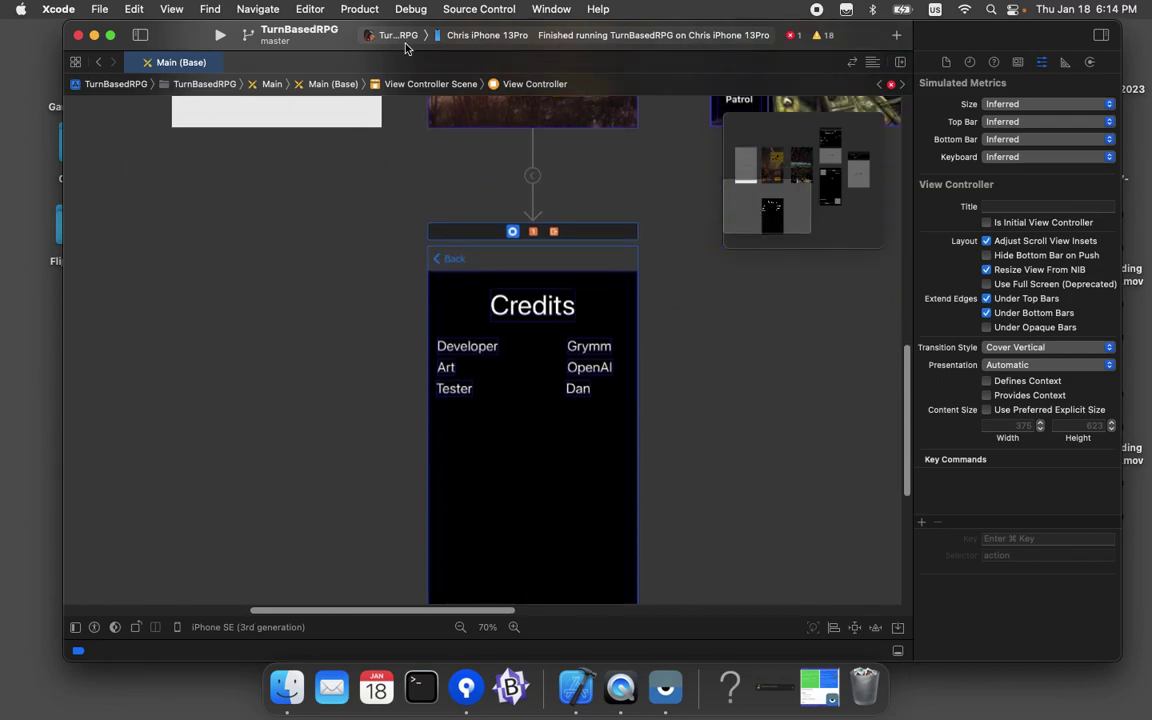
{"action": "left_click", "coordinate": [221, 37]}
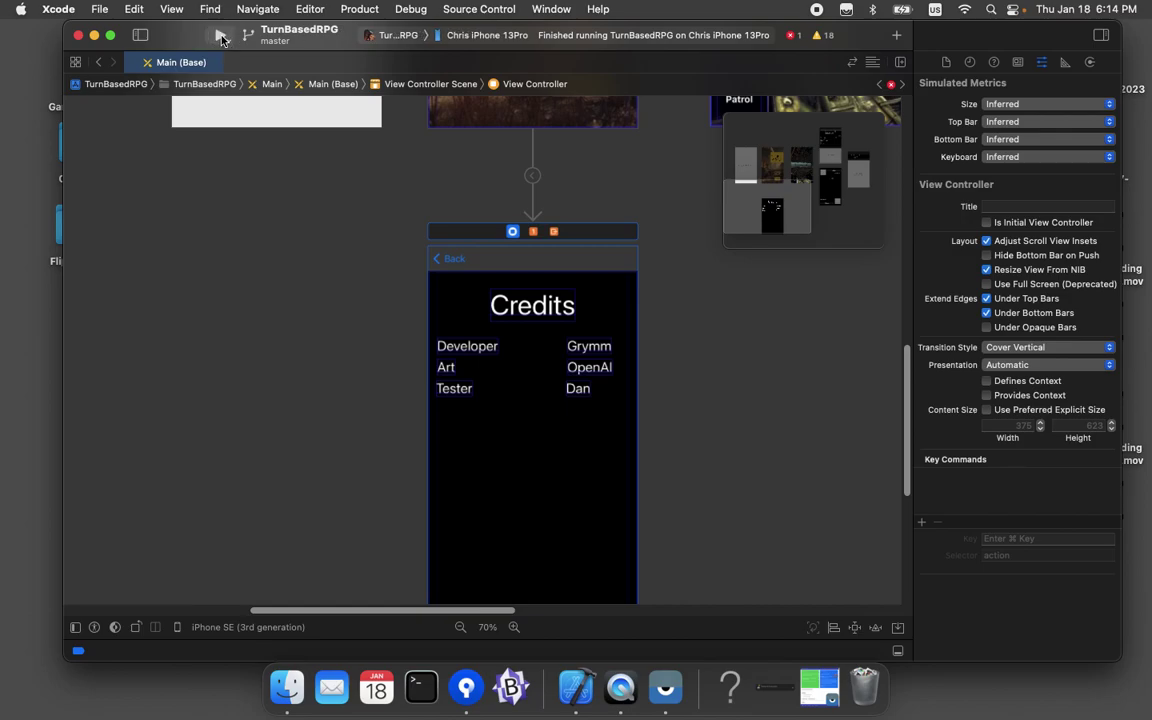